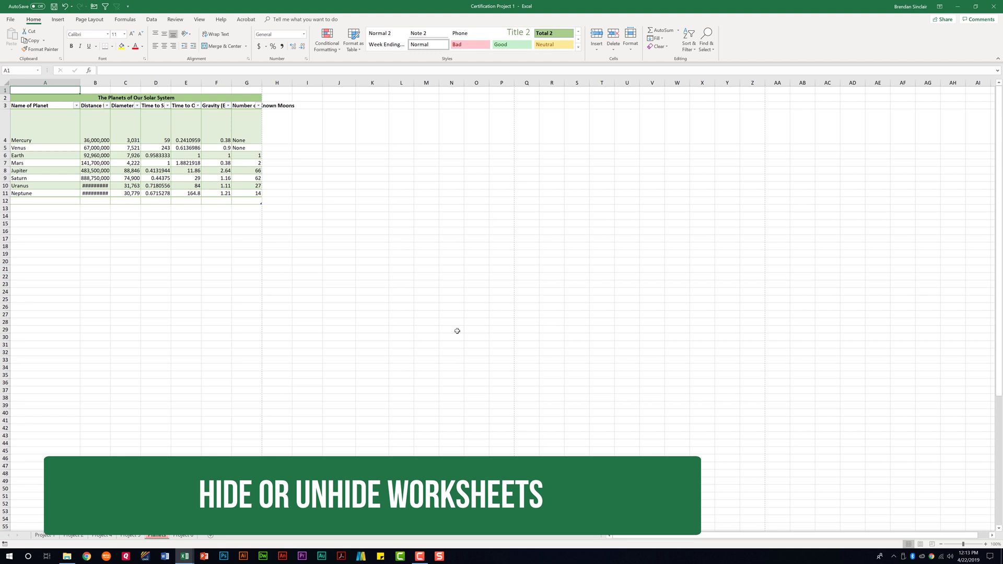
pyautogui.rightClick(158, 537)
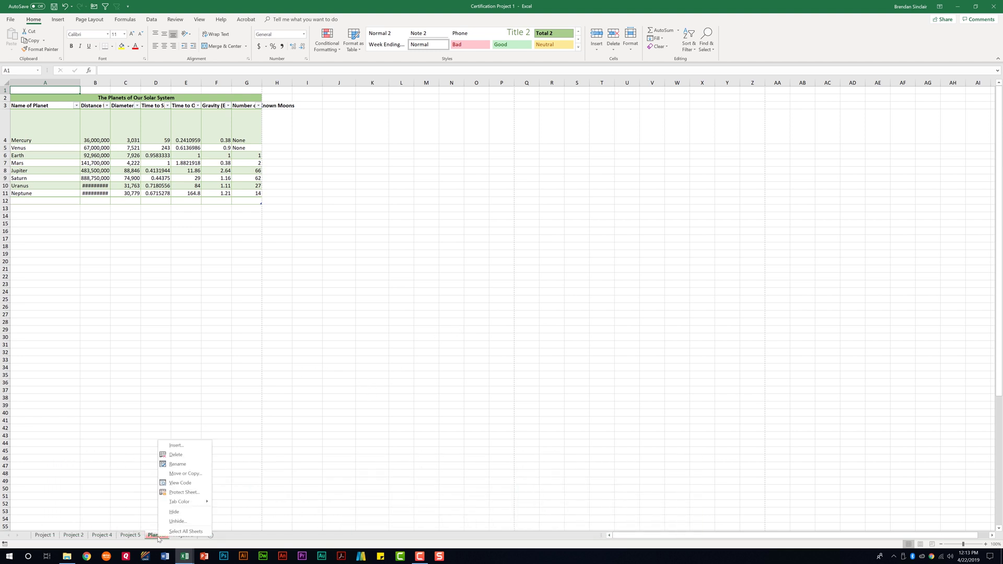
pyautogui.click(196, 513)
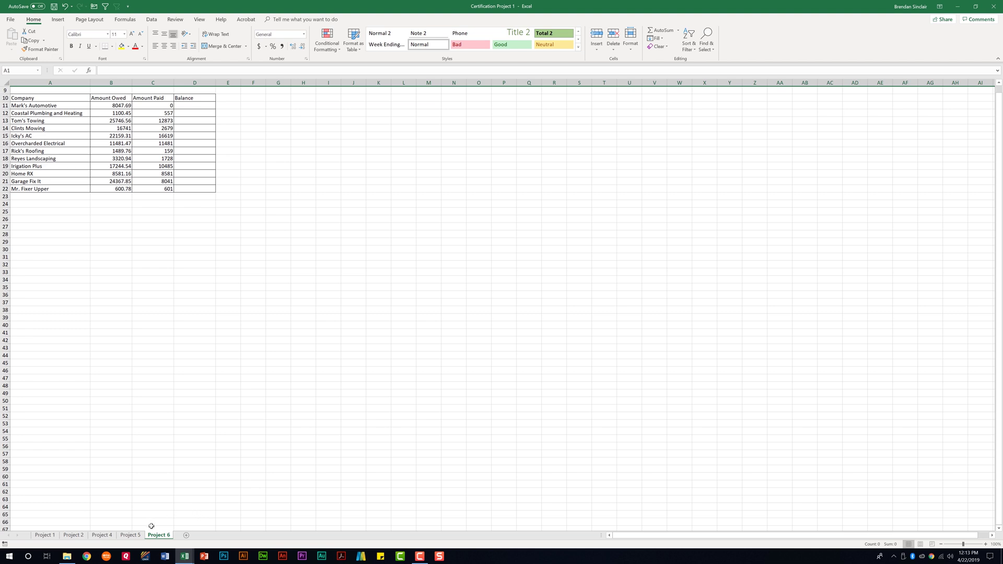
pyautogui.rightClick(164, 538)
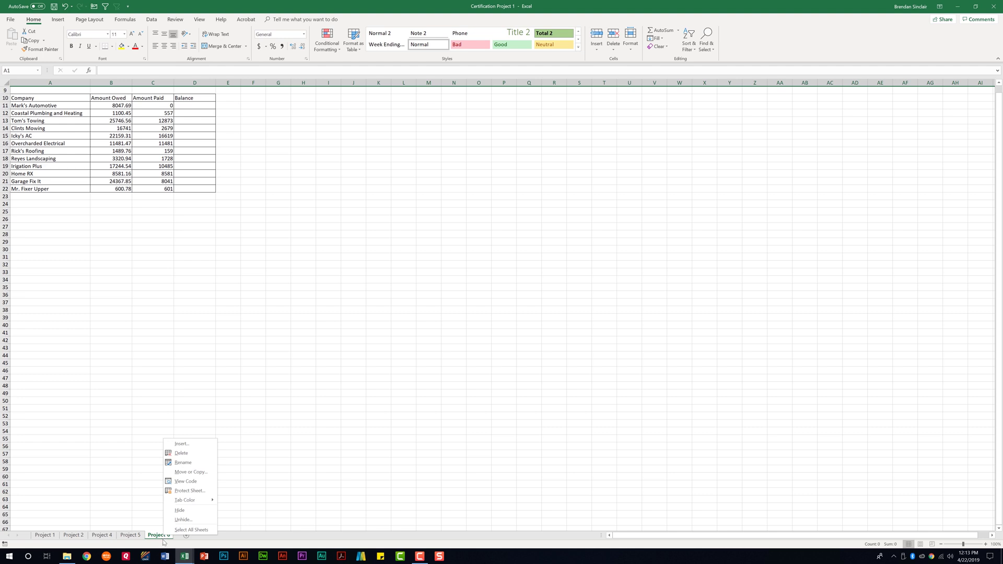
pyautogui.click(203, 525)
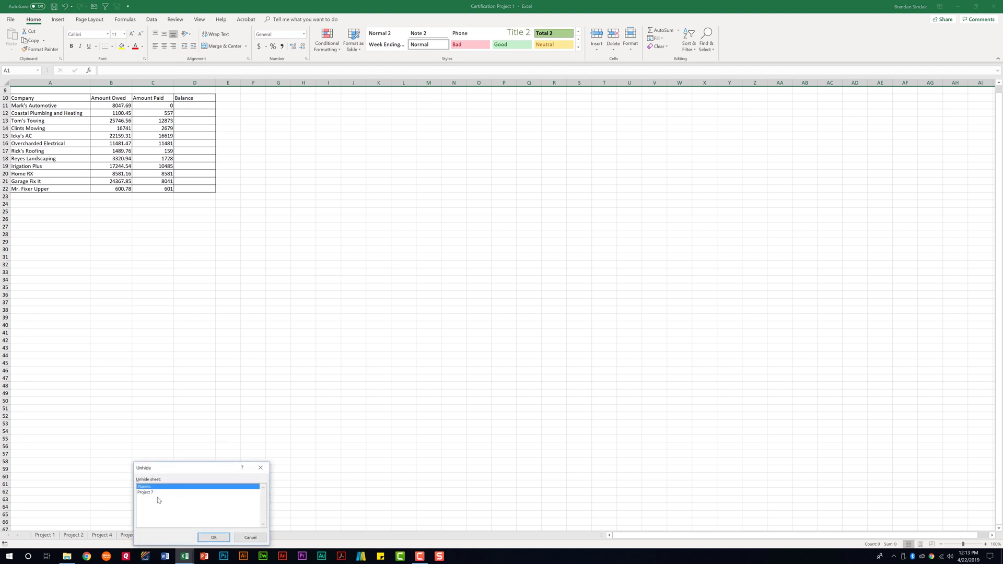
pyautogui.click(214, 538)
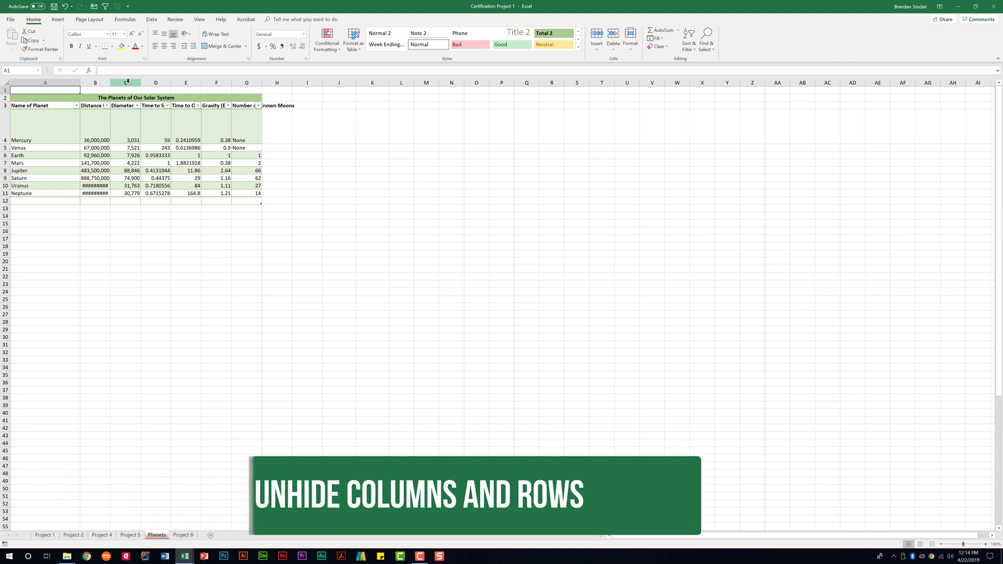
pyautogui.rightClick(126, 82)
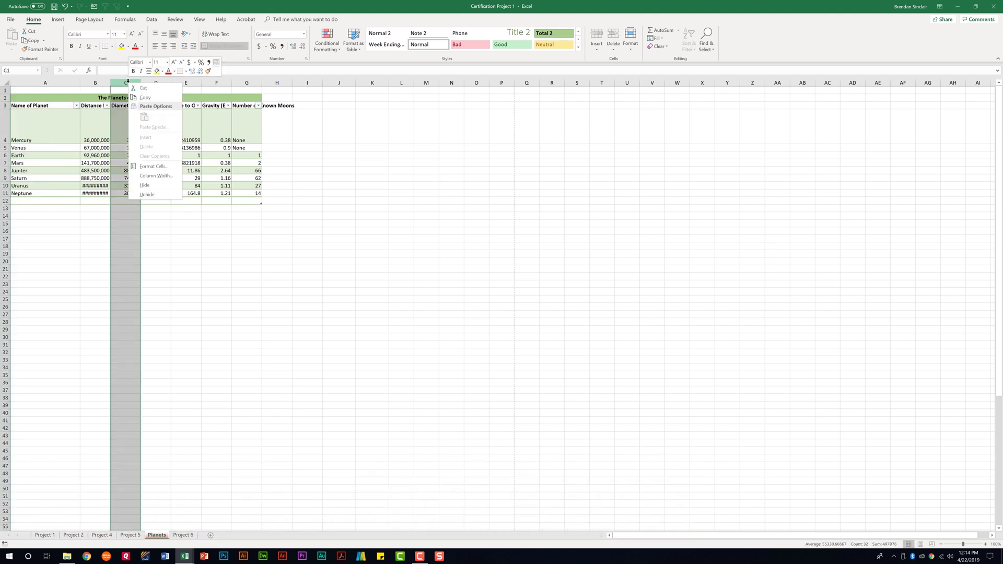
pyautogui.click(145, 185)
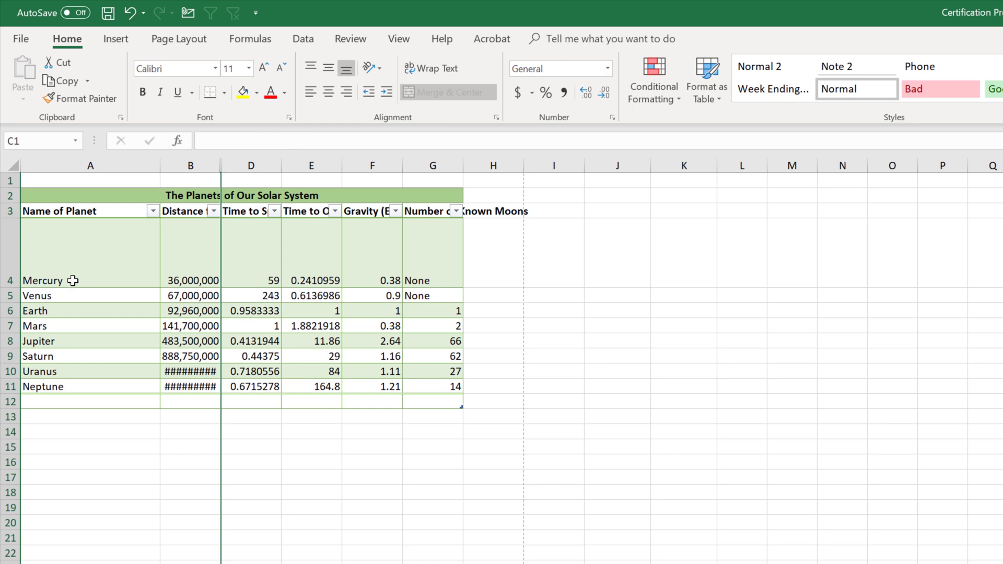
pyautogui.rightClick(8, 255)
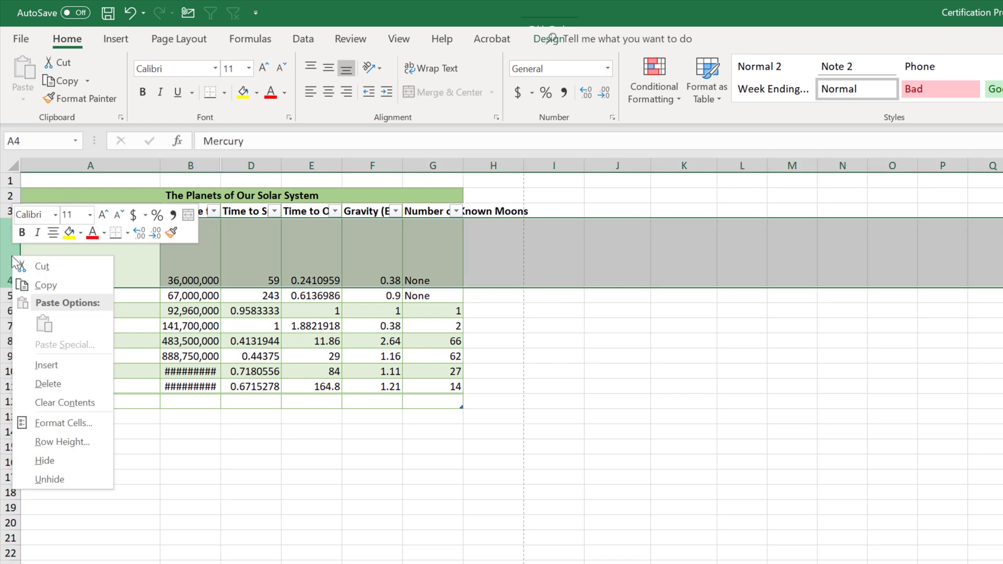
pyautogui.click(71, 459)
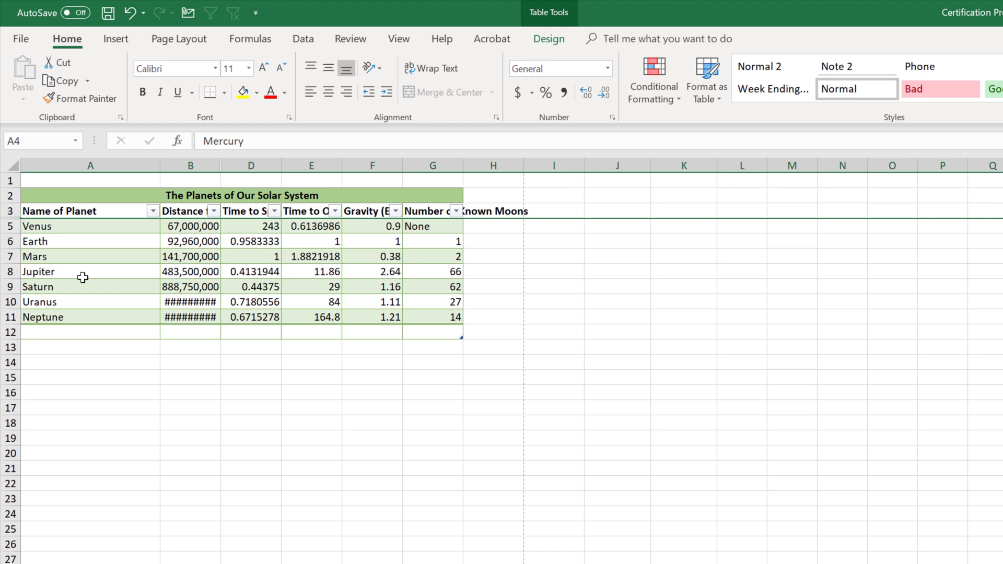
pyautogui.doubleClick(22, 219)
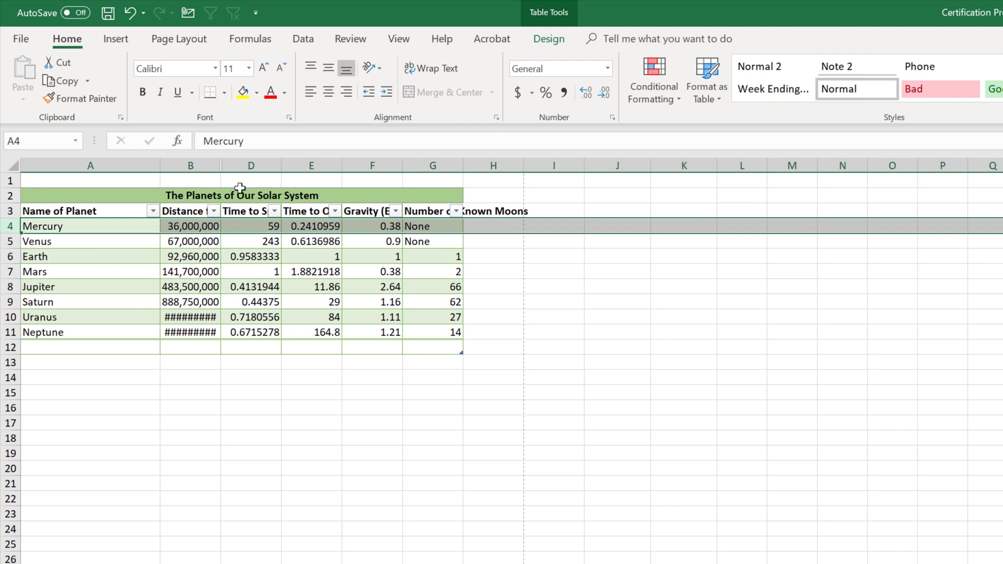
pyautogui.moveTo(196, 165); pyautogui.dragTo(256, 166)
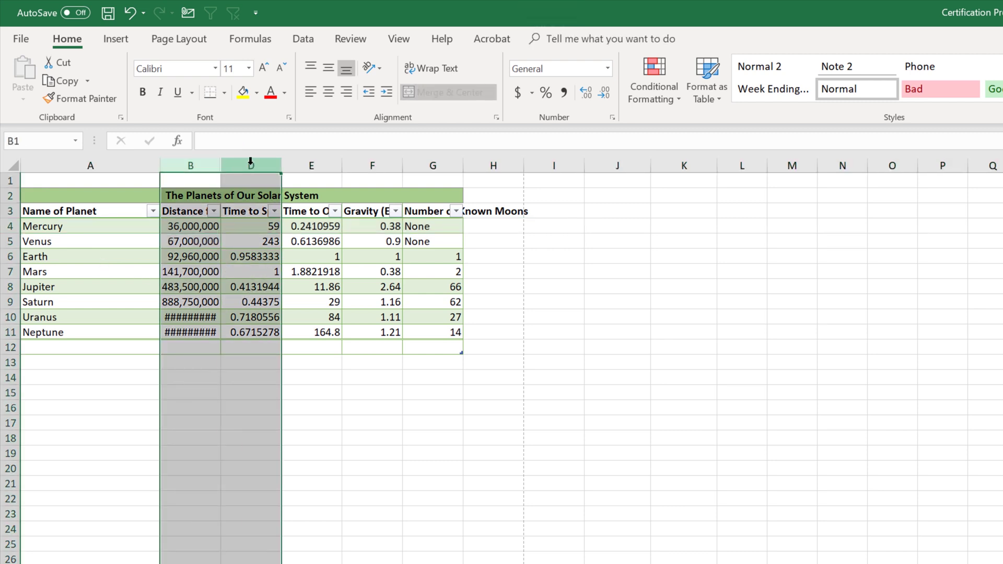
pyautogui.rightClick(251, 162)
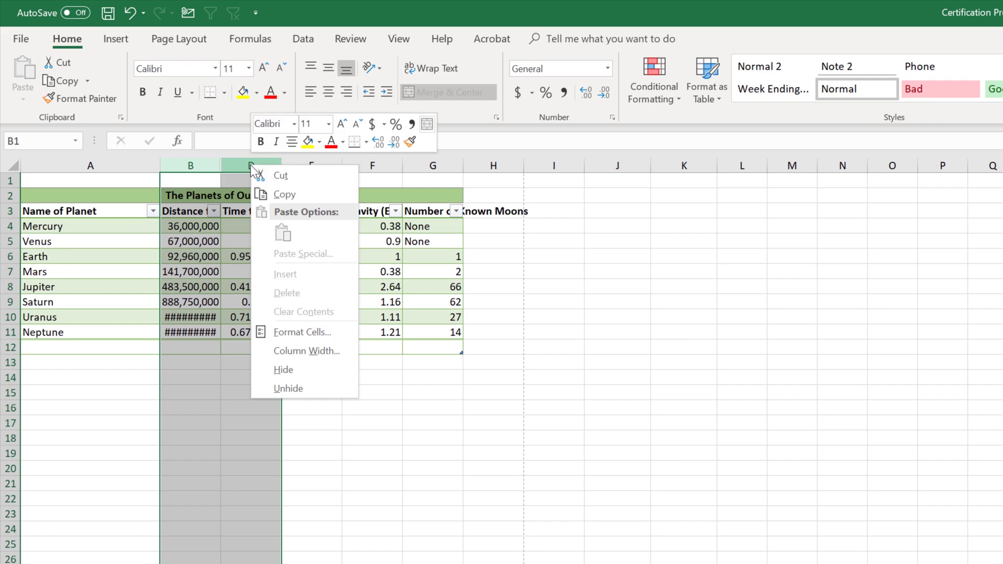
pyautogui.click(336, 391)
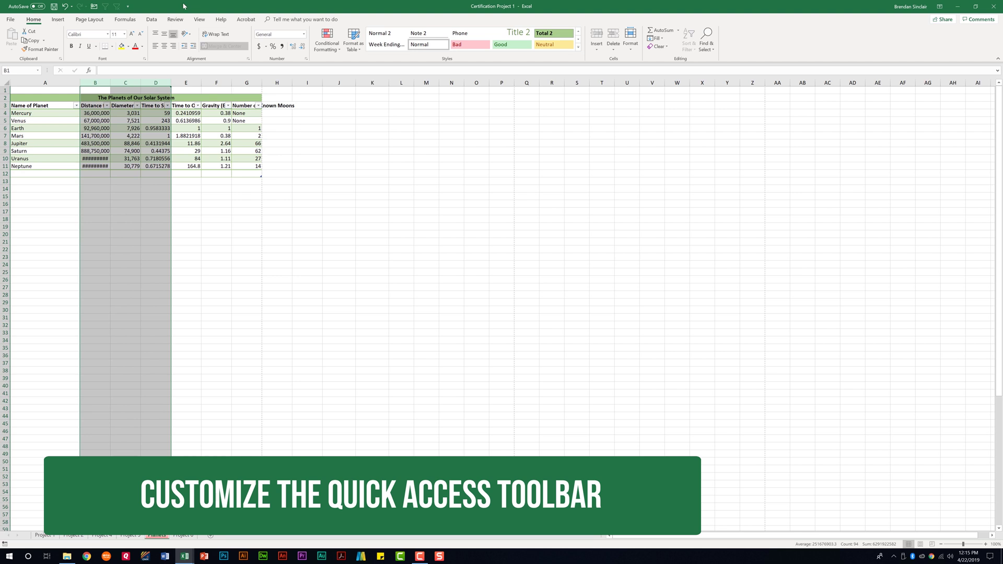
pyautogui.click(128, 7)
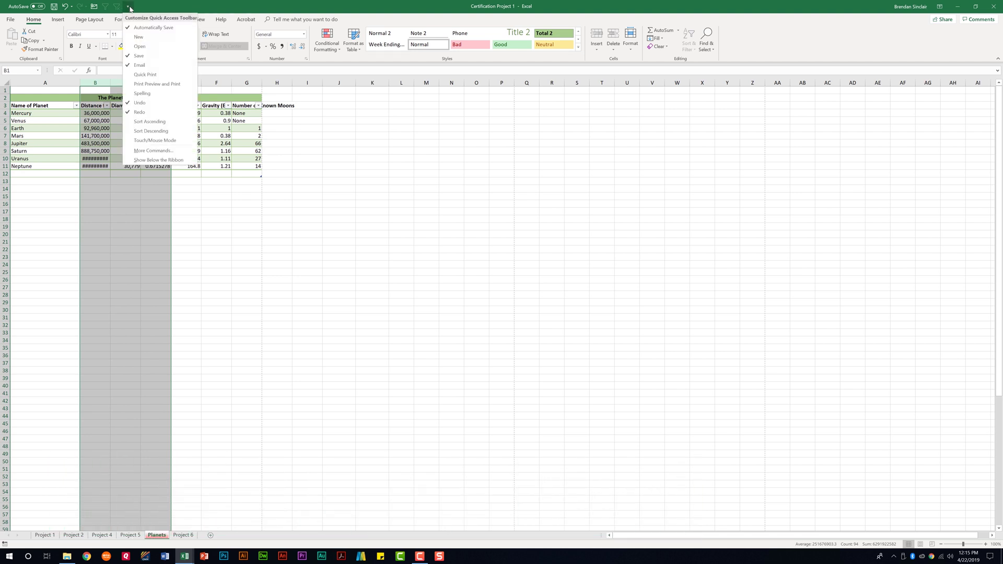
pyautogui.click(159, 161)
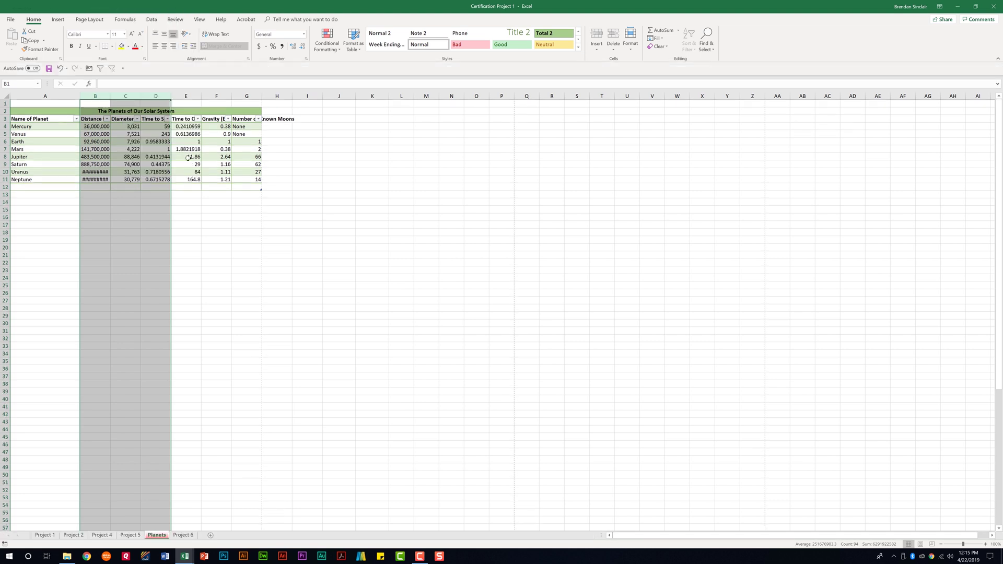
pyautogui.click(123, 69)
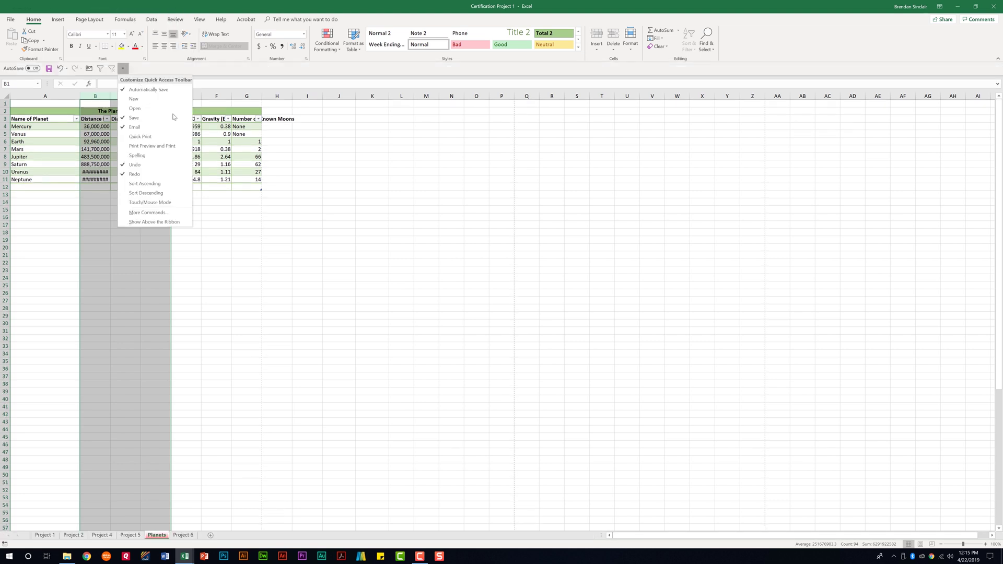
pyautogui.click(157, 222)
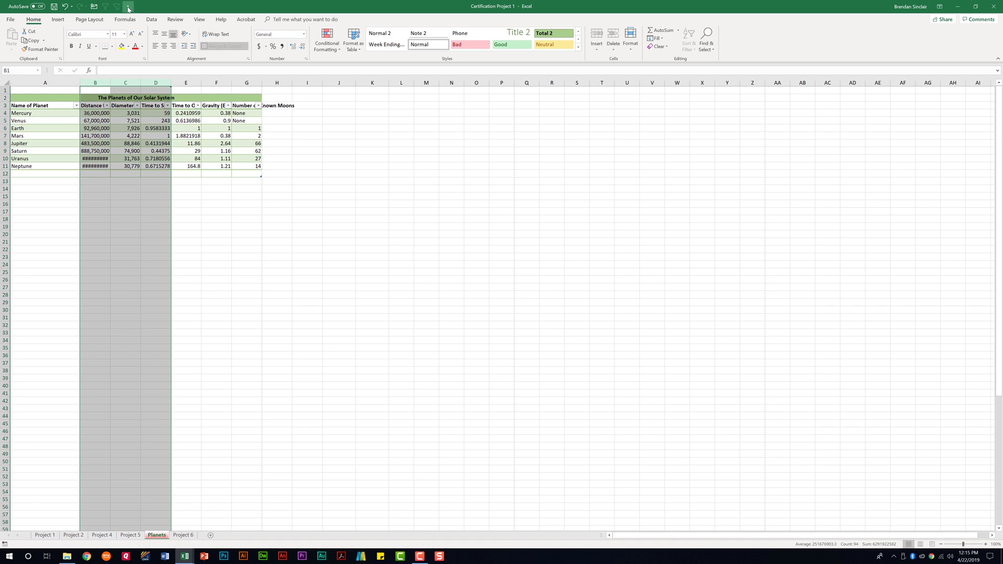
pyautogui.click(128, 7)
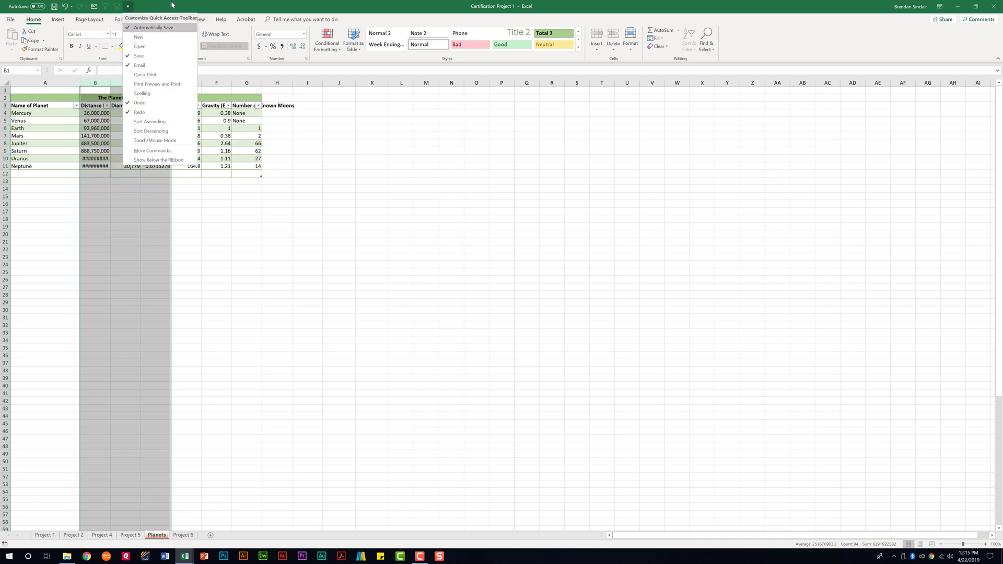
pyautogui.click(165, 151)
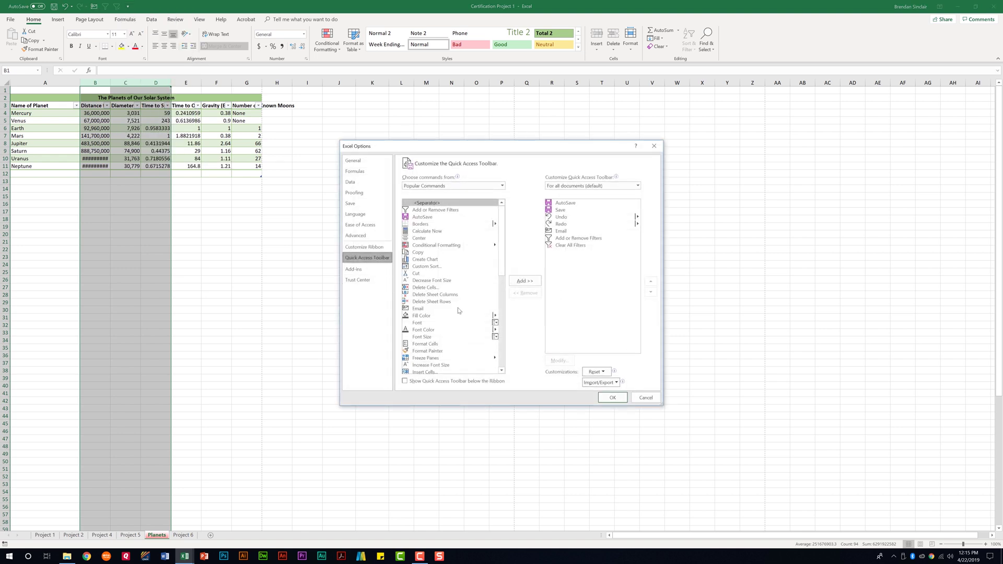
pyautogui.click(432, 186)
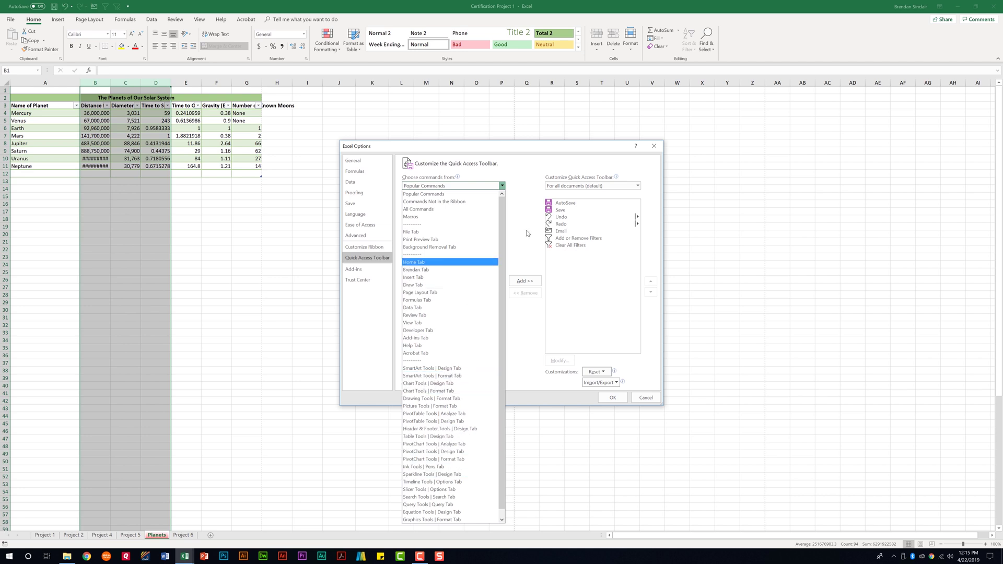
pyautogui.press('Escape')
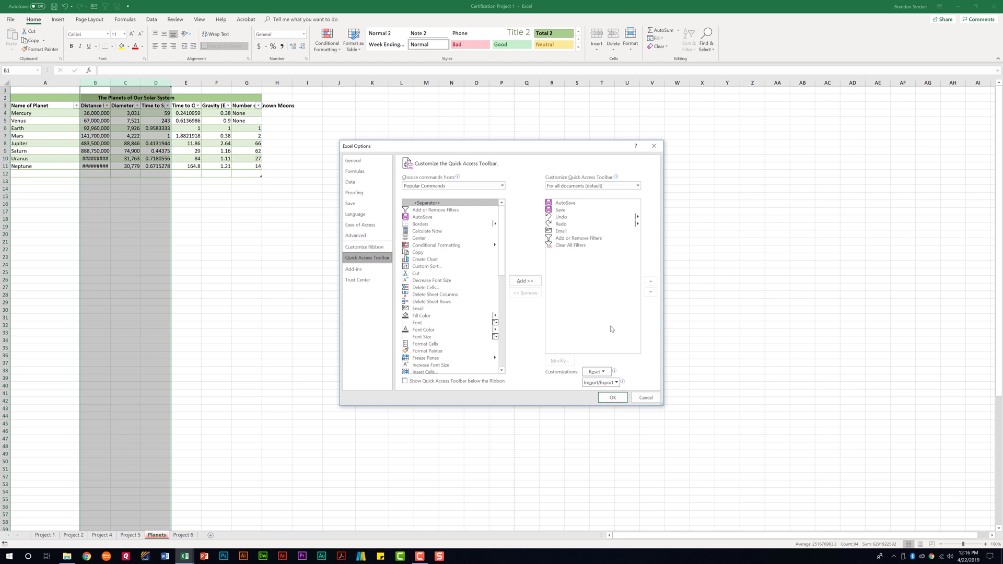
pyautogui.click(644, 398)
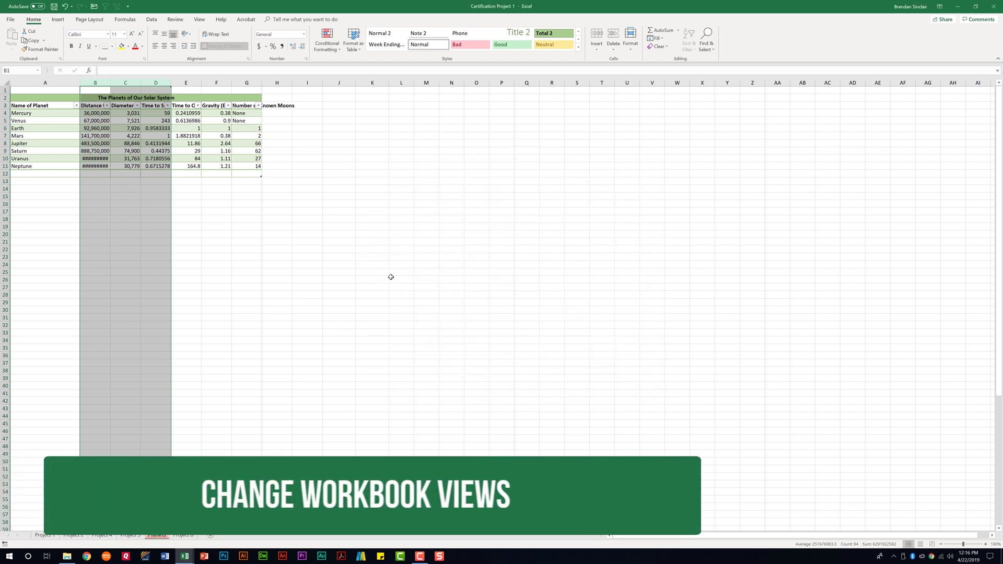
# Cycle the Planets sheet through Page Break Preview and Page Layout, then return to Normal view
pyautogui.click(200, 20)
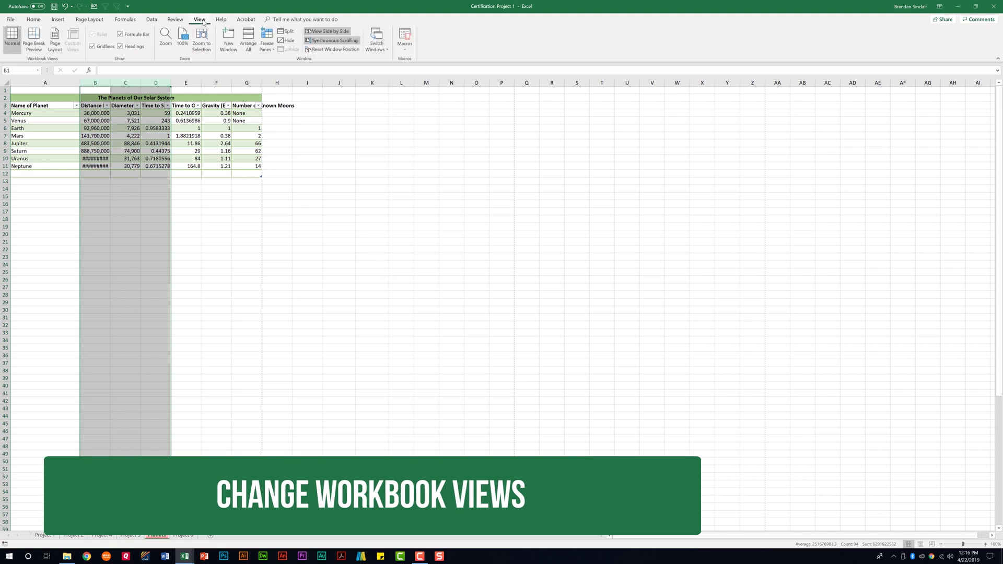
pyautogui.click(33, 45)
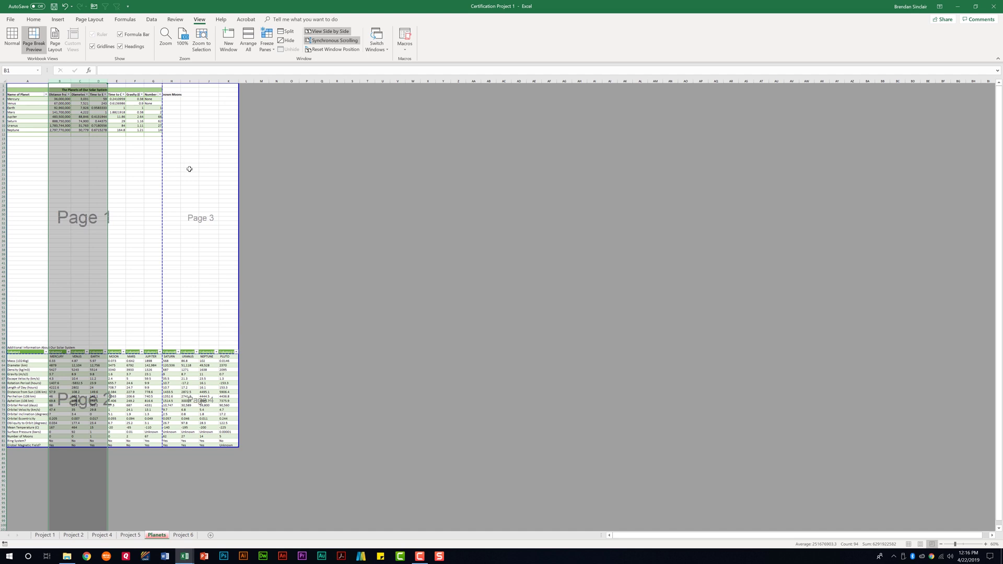
pyautogui.click(61, 49)
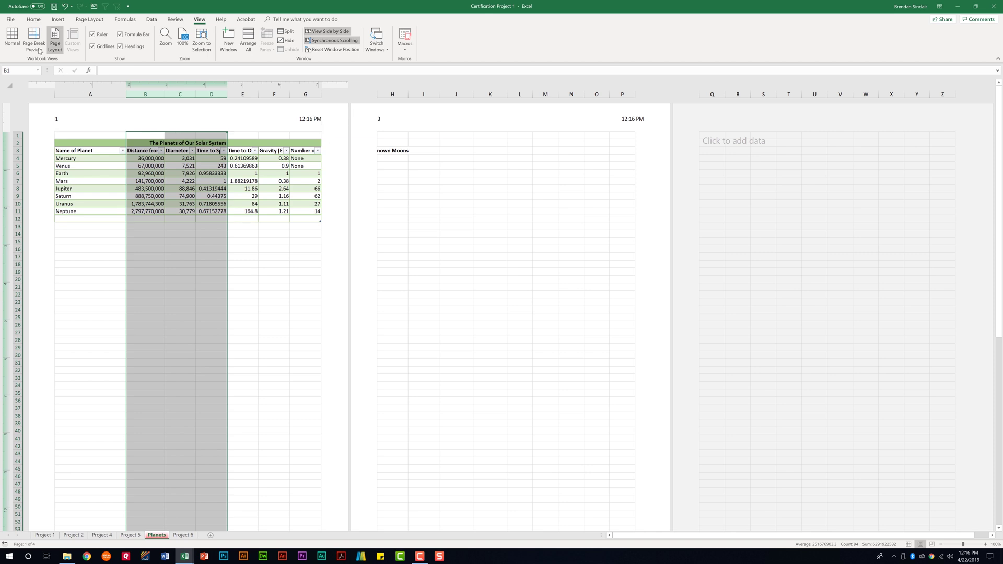
pyautogui.click(20, 39)
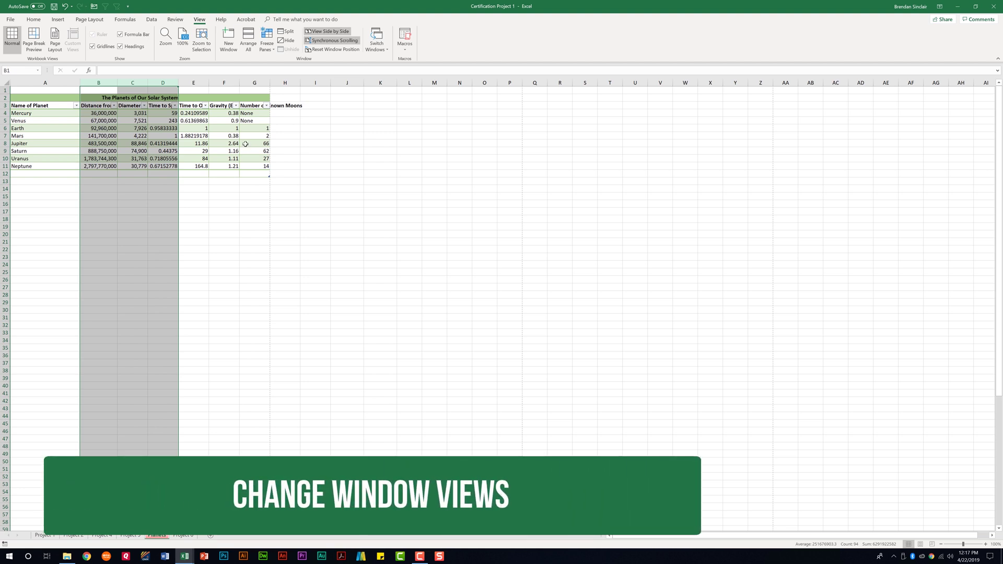
# Select A3, freeze the panes, then switch to Freeze First Column
pyautogui.click(98, 114)
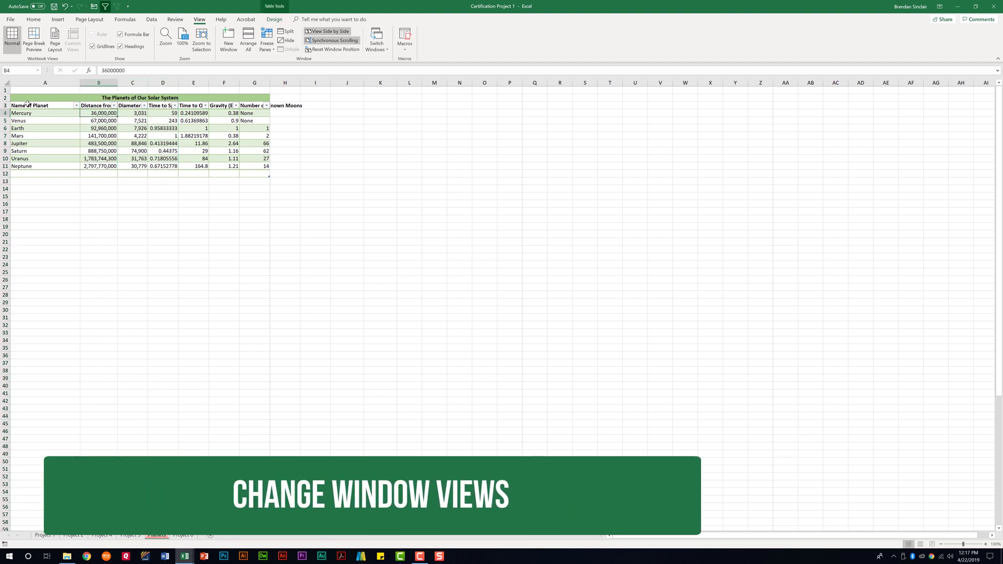
pyautogui.click(36, 106)
pyautogui.click(267, 44)
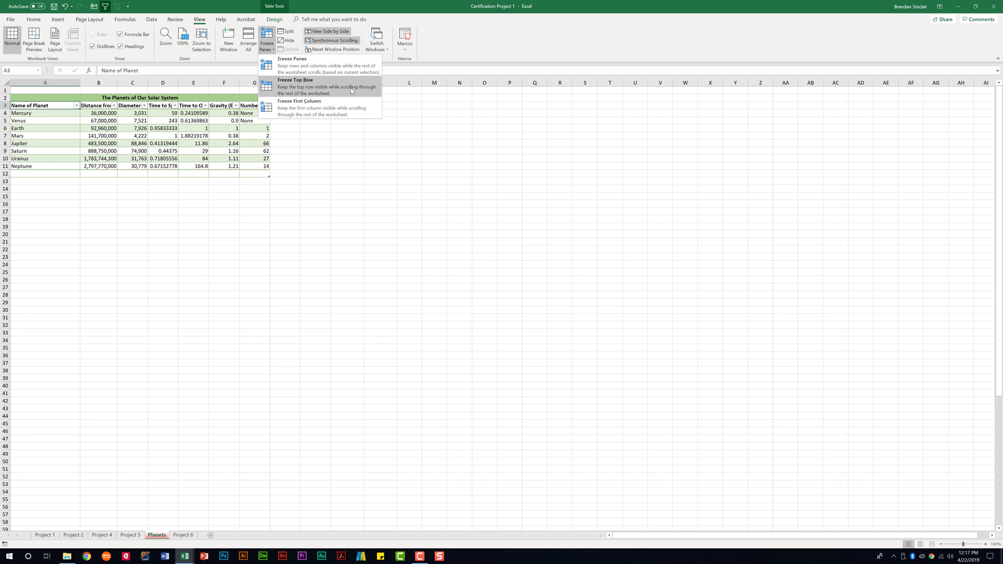
pyautogui.click(343, 61)
pyautogui.scroll(-2, 216, 135)
pyautogui.scroll(-4, 216, 136)
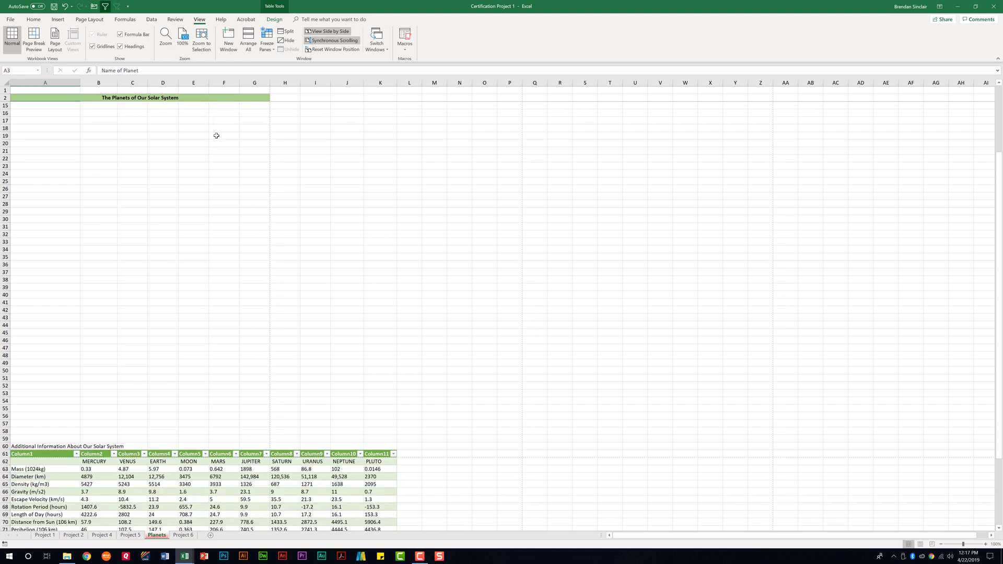
pyautogui.scroll(6, 200, 125)
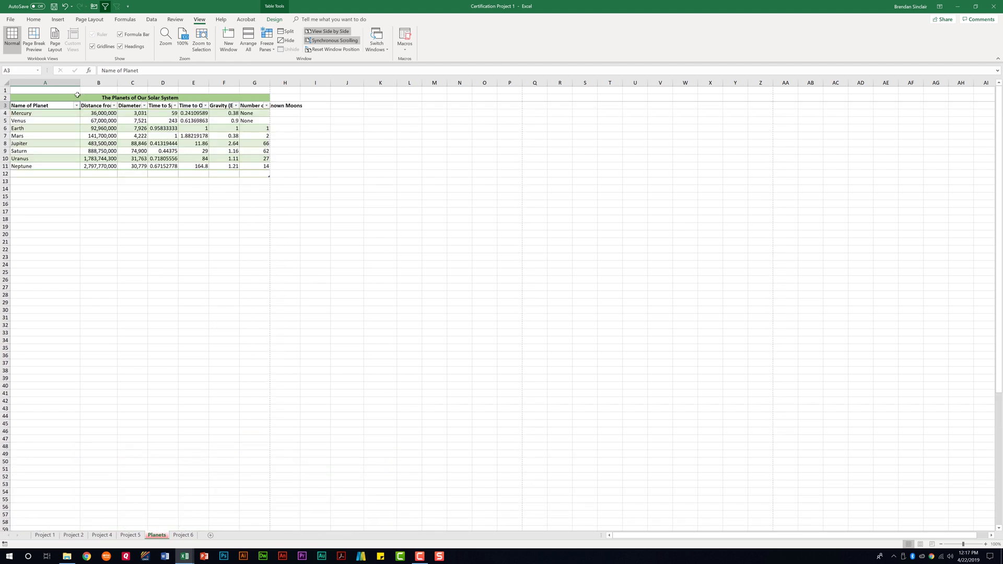
pyautogui.click(269, 50)
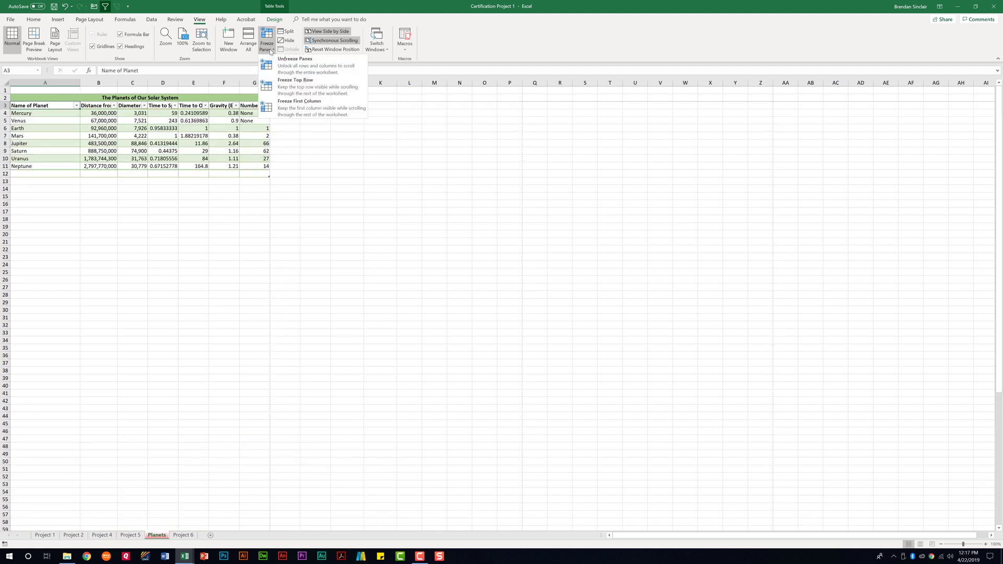
pyautogui.click(296, 107)
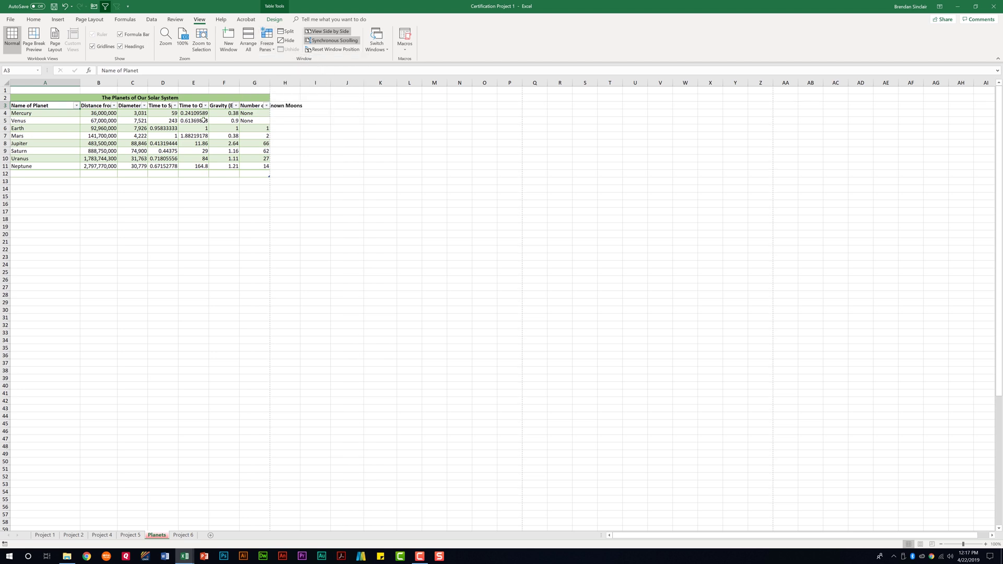
# Visit the Certification Project 1-Solution workbook, then return to Certification Project 1
pyautogui.click(380, 50)
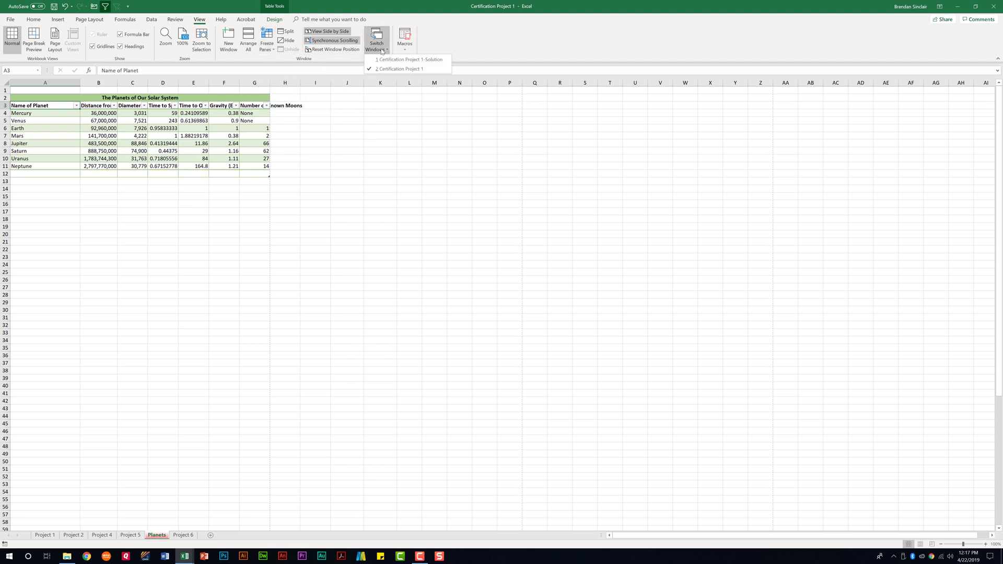
pyautogui.click(420, 60)
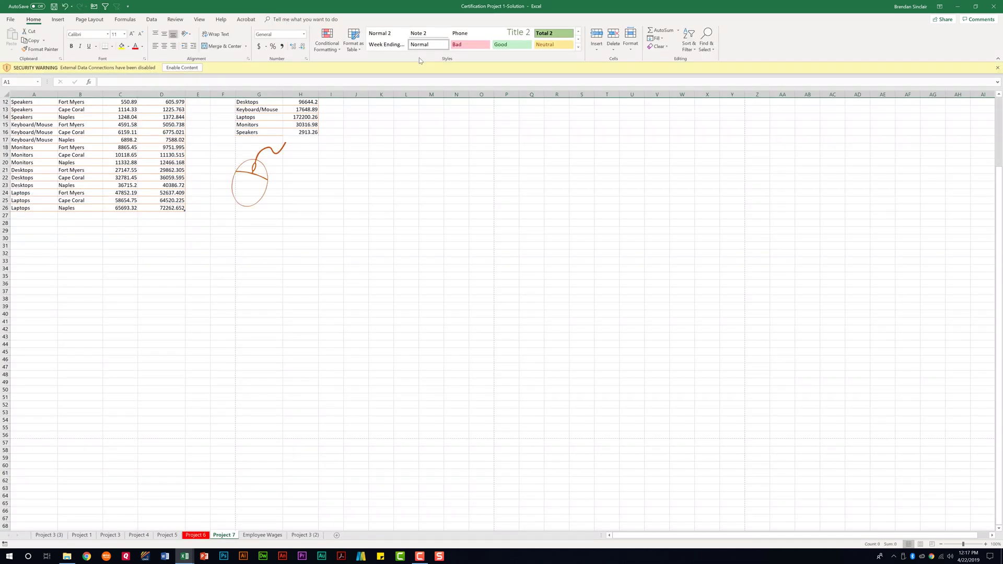
pyautogui.click(201, 20)
pyautogui.click(376, 39)
pyautogui.click(408, 72)
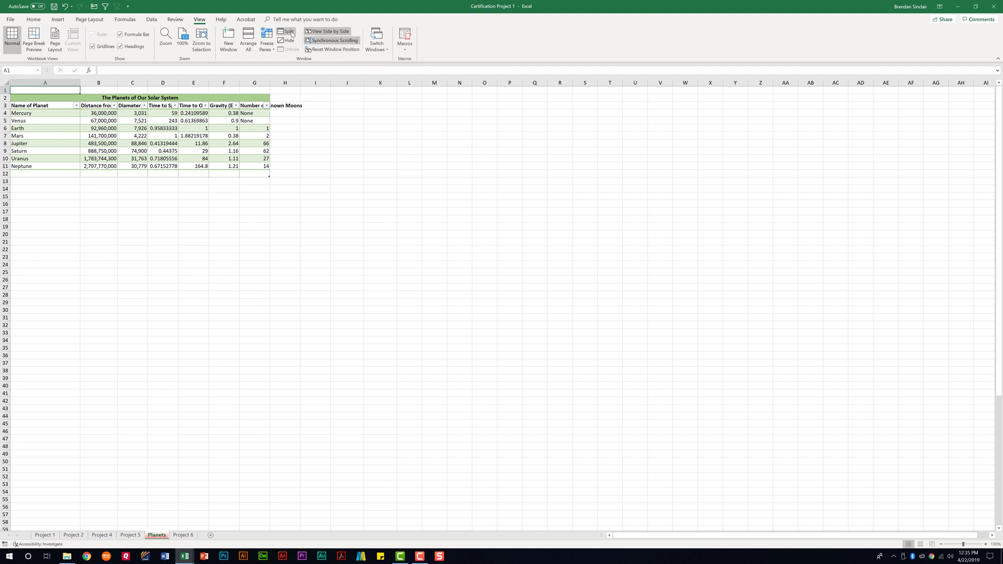
pyautogui.click(291, 34)
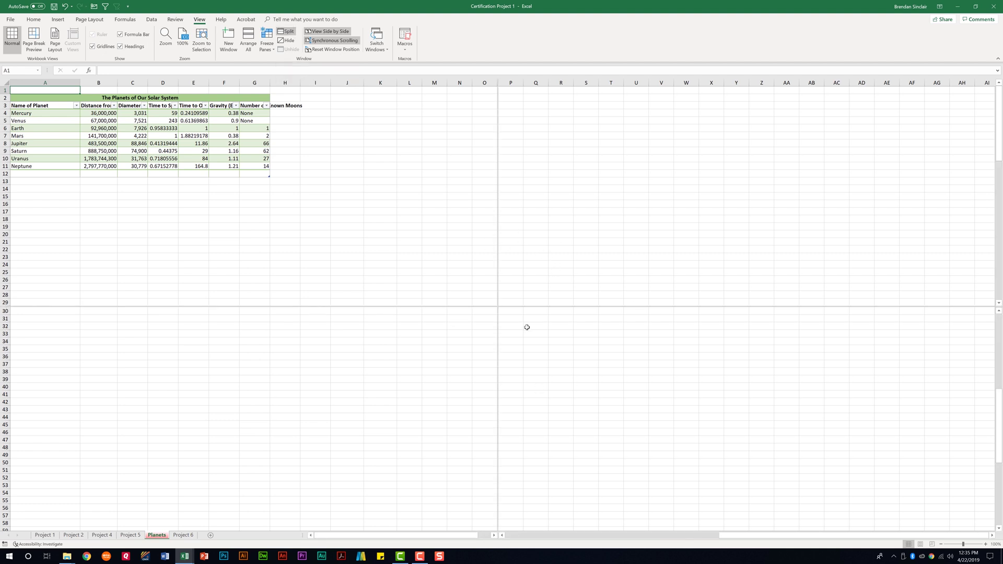
pyautogui.click(252, 235)
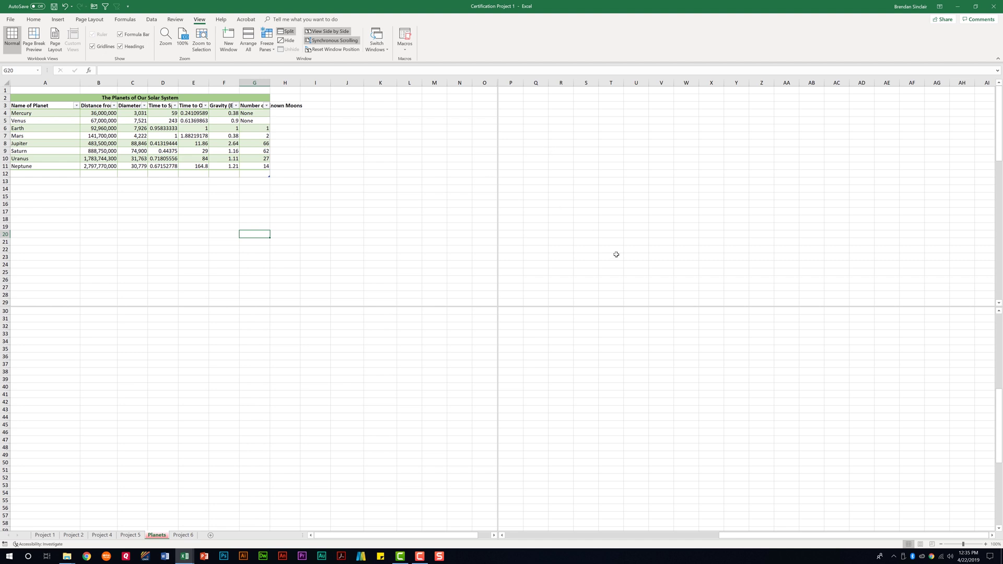
pyautogui.scroll(-6, 342, 249)
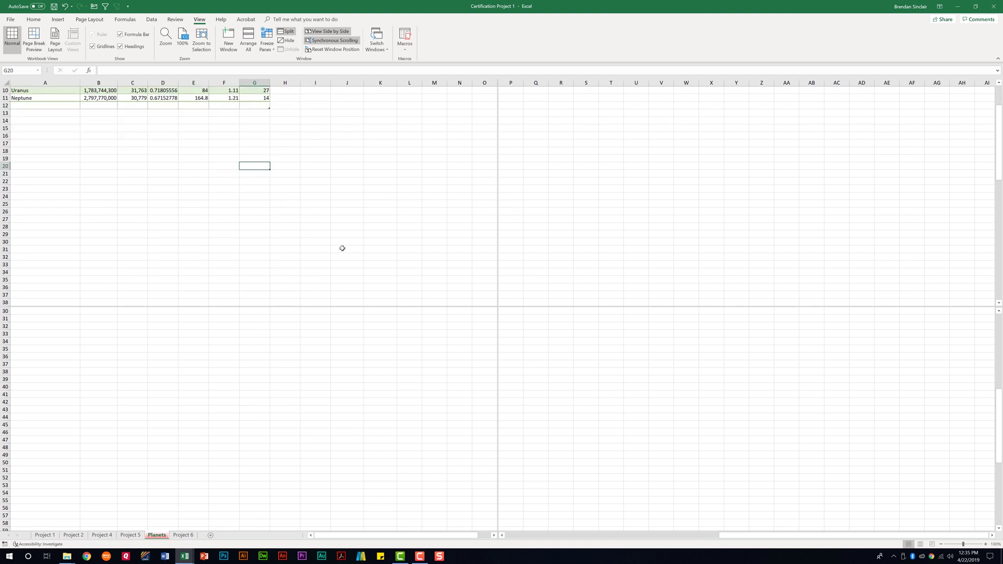
pyautogui.scroll(-13, 342, 248)
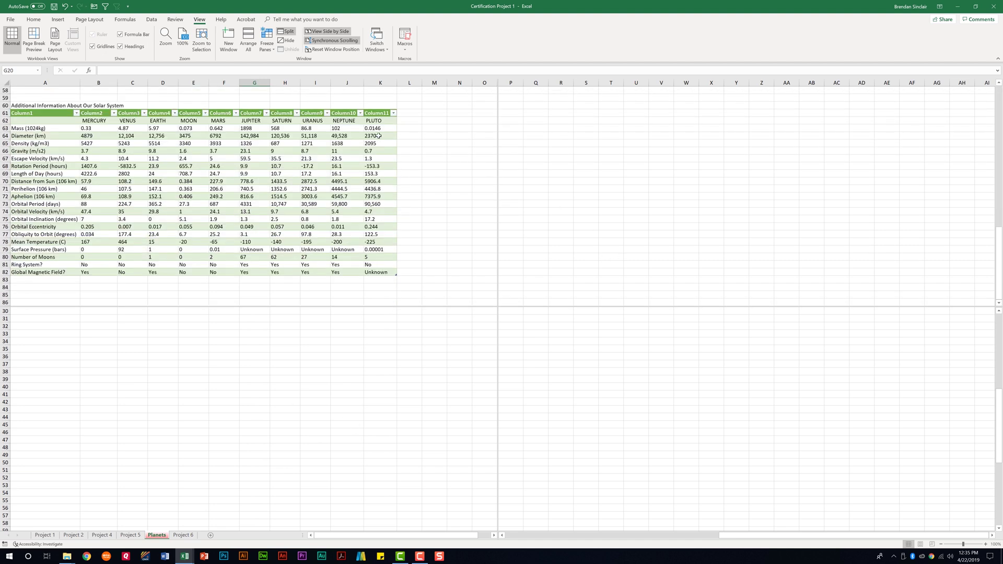
pyautogui.click(246, 412)
pyautogui.scroll(10, 247, 412)
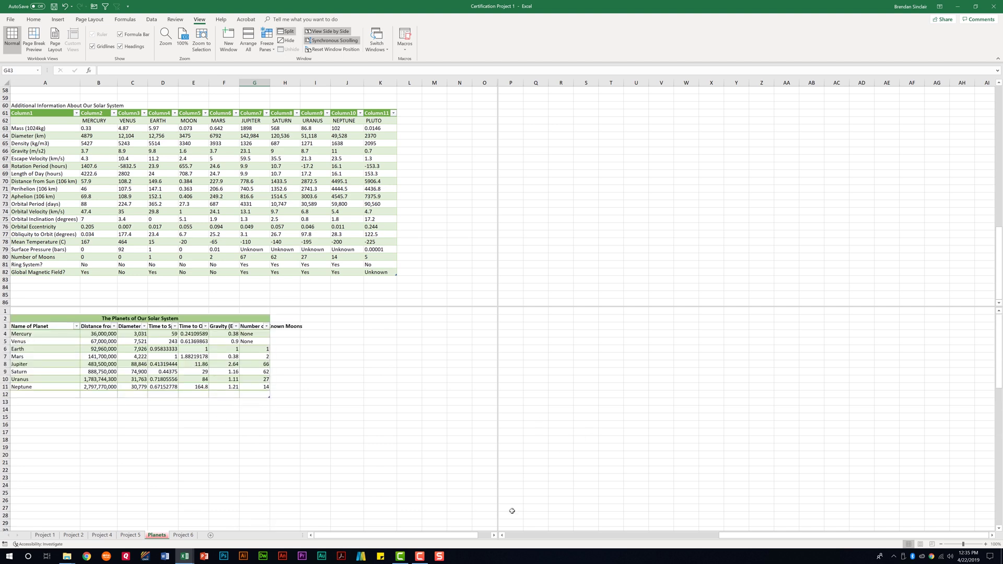
pyautogui.moveTo(760, 535); pyautogui.dragTo(505, 536)
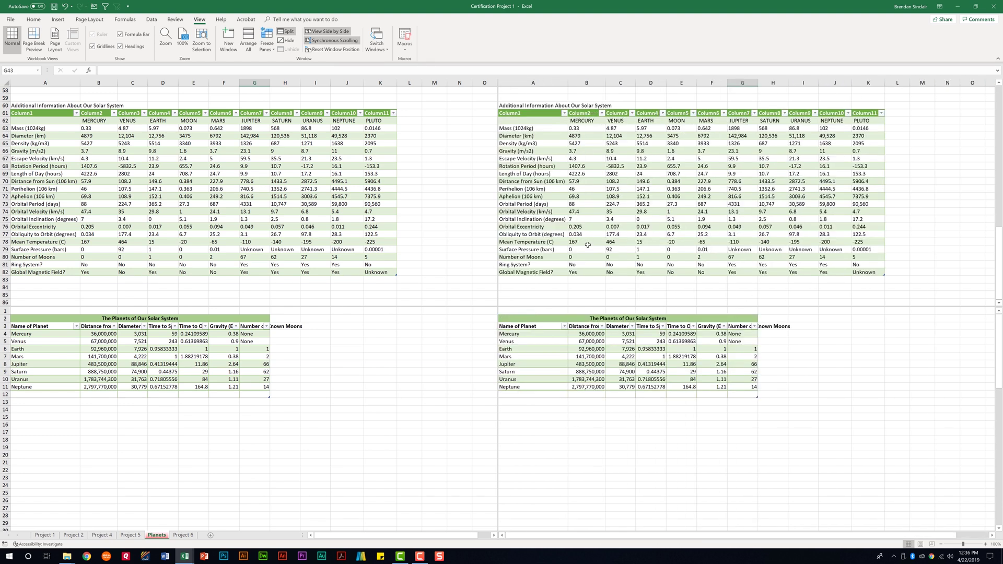
pyautogui.click(289, 32)
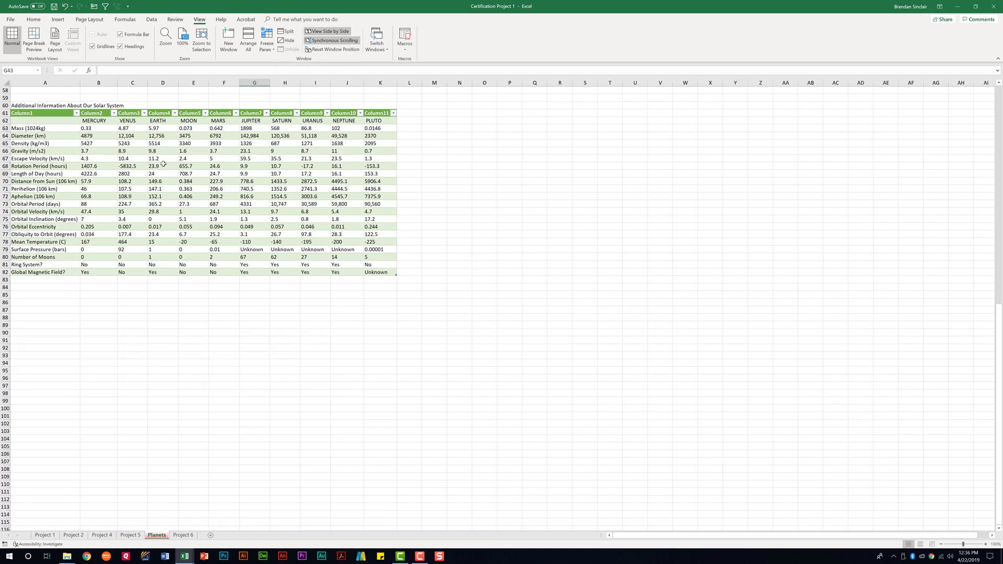
pyautogui.scroll(19, 137, 214)
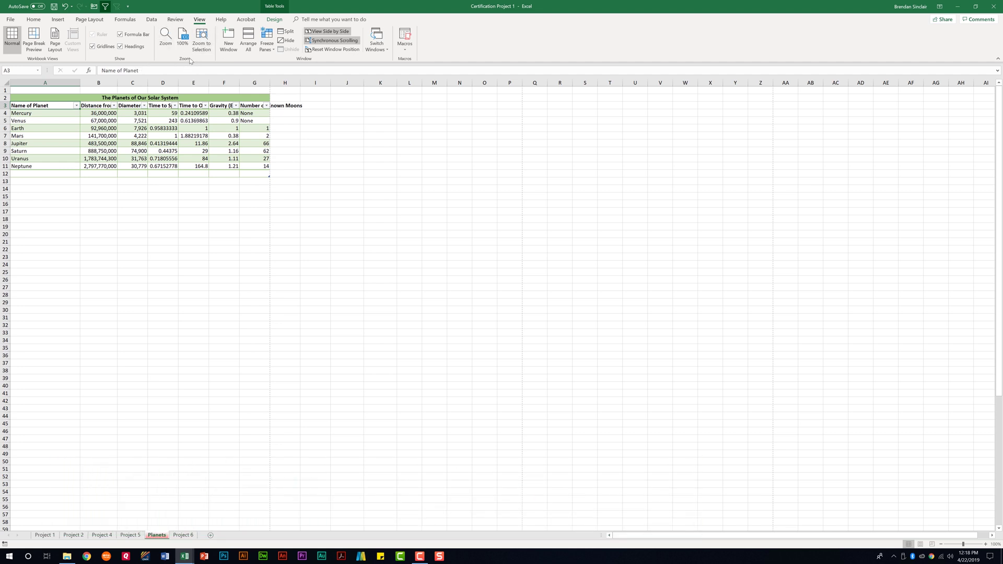
pyautogui.click(169, 46)
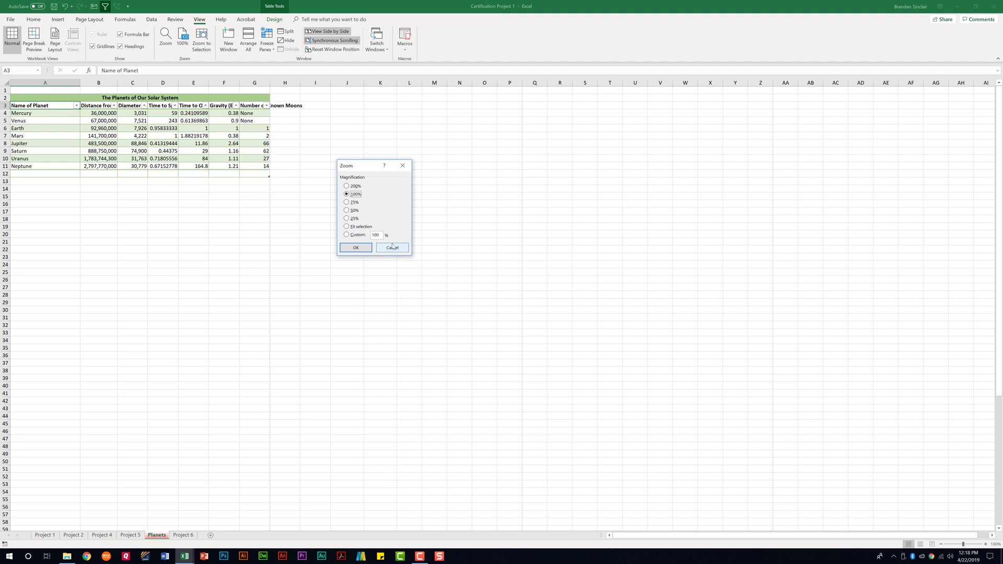
pyautogui.click(355, 186)
pyautogui.click(358, 247)
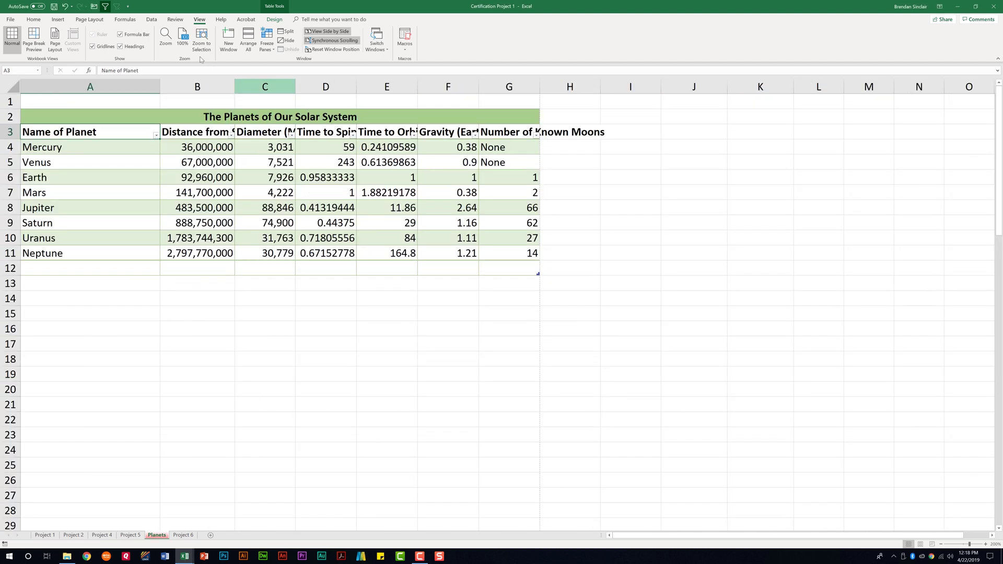
pyautogui.click(183, 40)
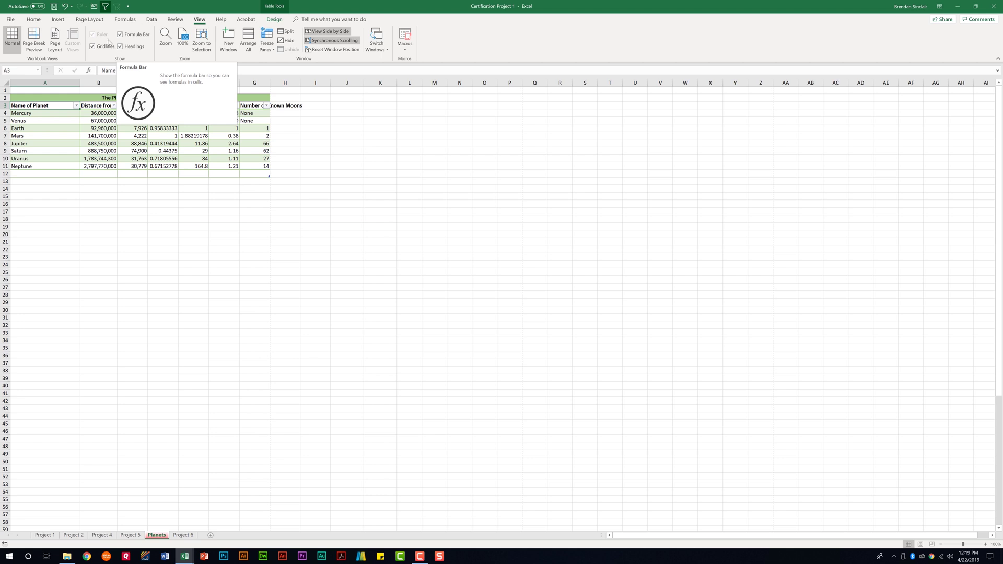
pyautogui.click(143, 36)
pyautogui.click(142, 36)
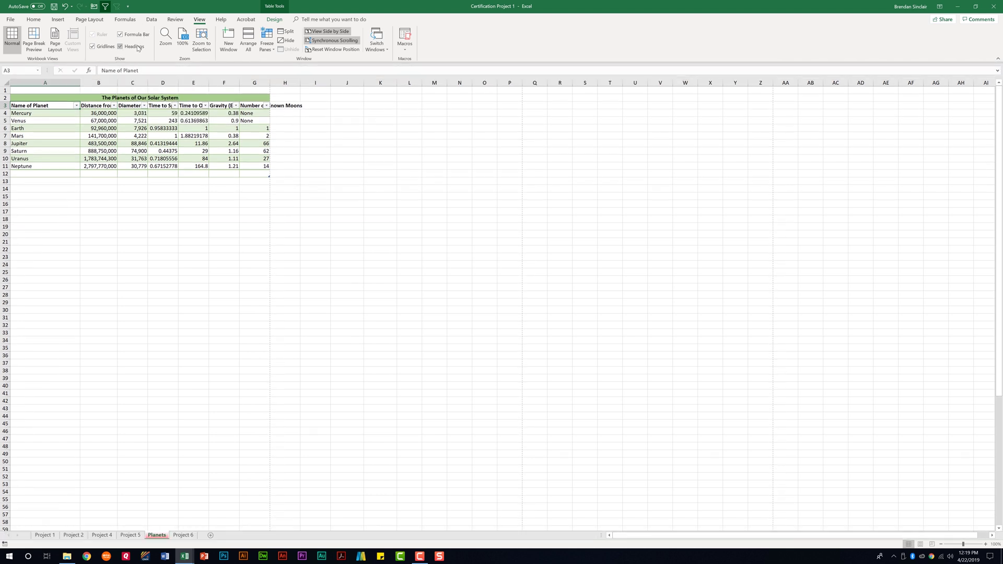
pyautogui.click(137, 47)
pyautogui.click(137, 47)
pyautogui.click(105, 47)
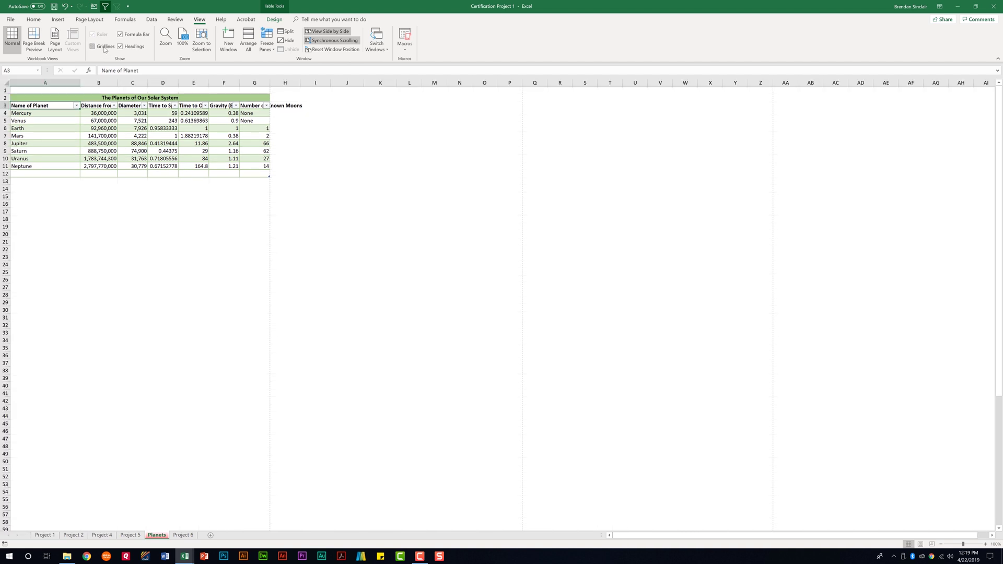
pyautogui.click(105, 47)
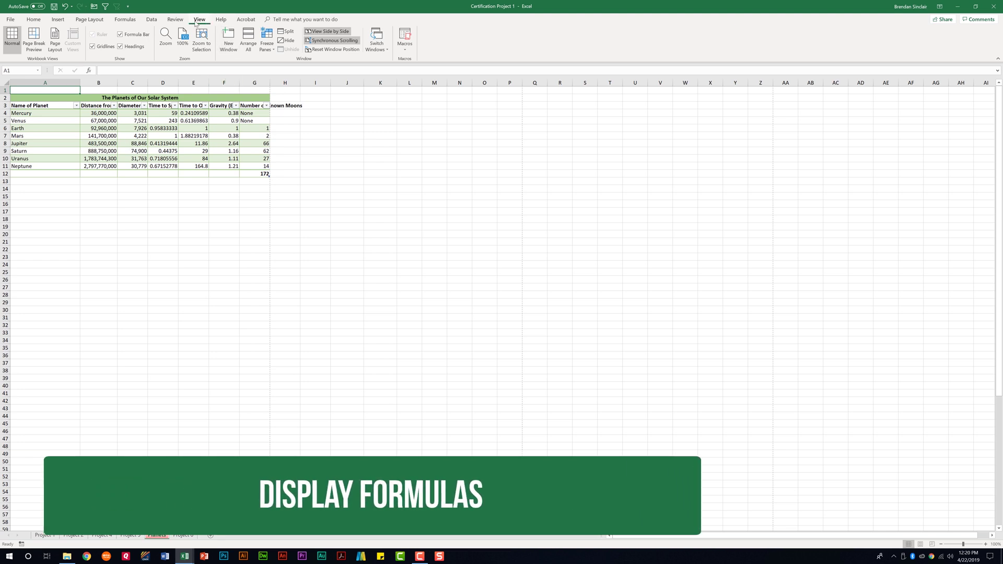
# Turn on Show Formulas so the sheet reveals formulas such as the SUM in G12
pyautogui.click(127, 20)
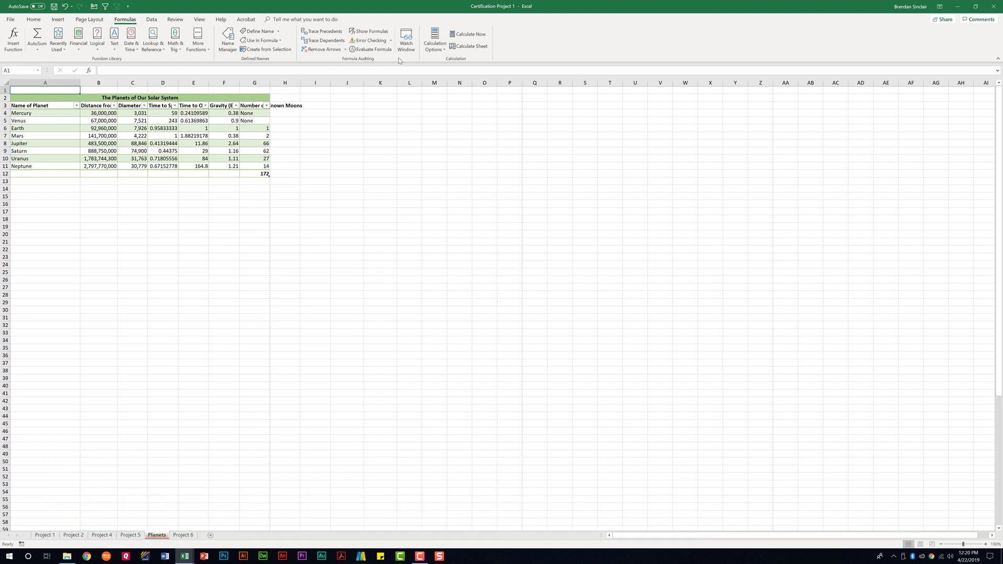
pyautogui.click(379, 32)
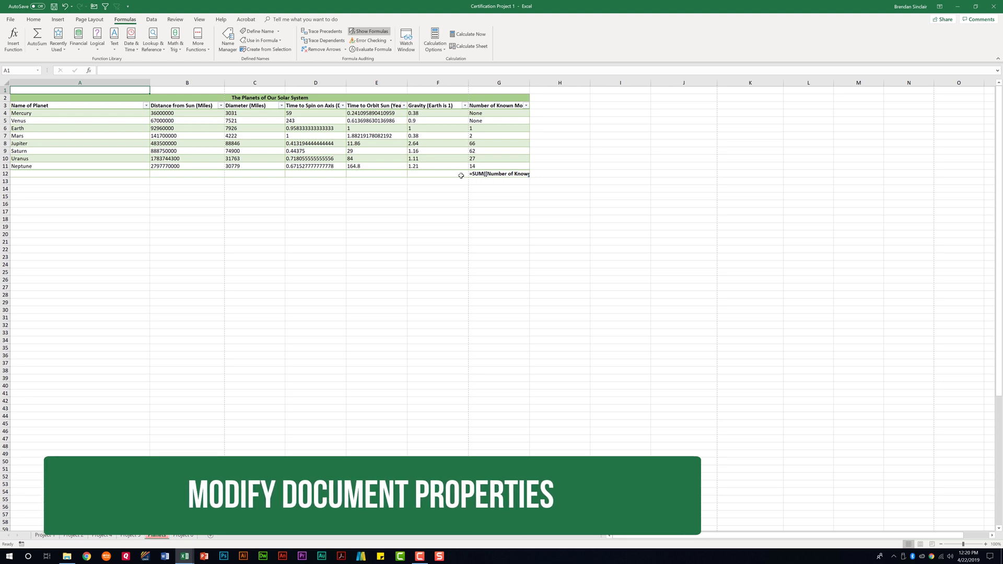
pyautogui.click(11, 20)
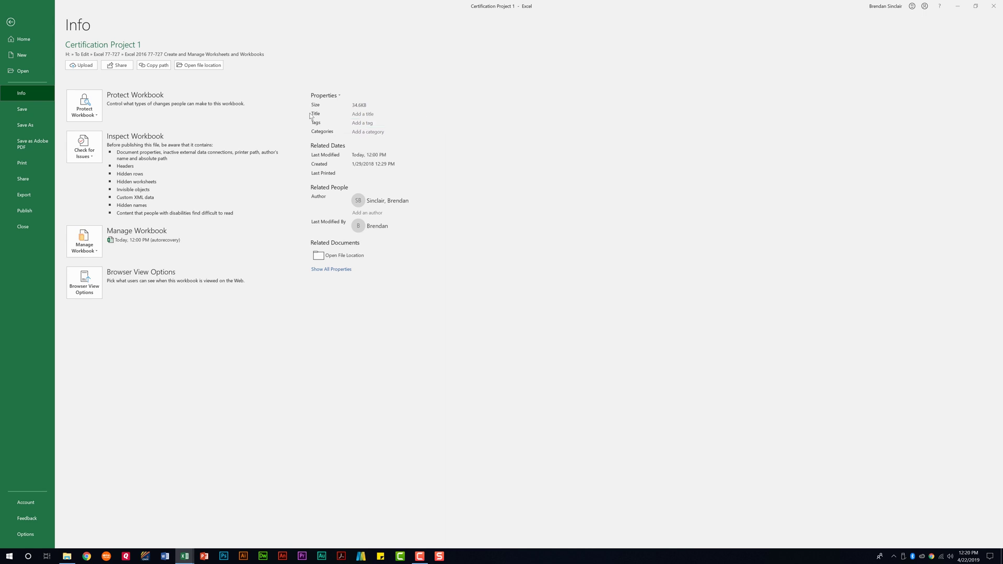
# Show all document properties and enter Pending as the workbook's Status
pyautogui.click(327, 271)
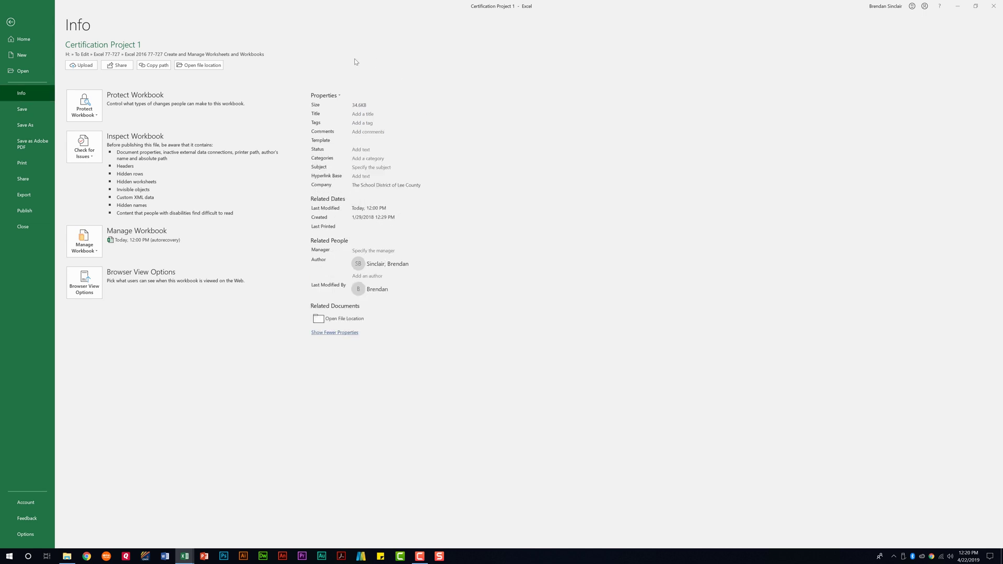
pyautogui.click(366, 150)
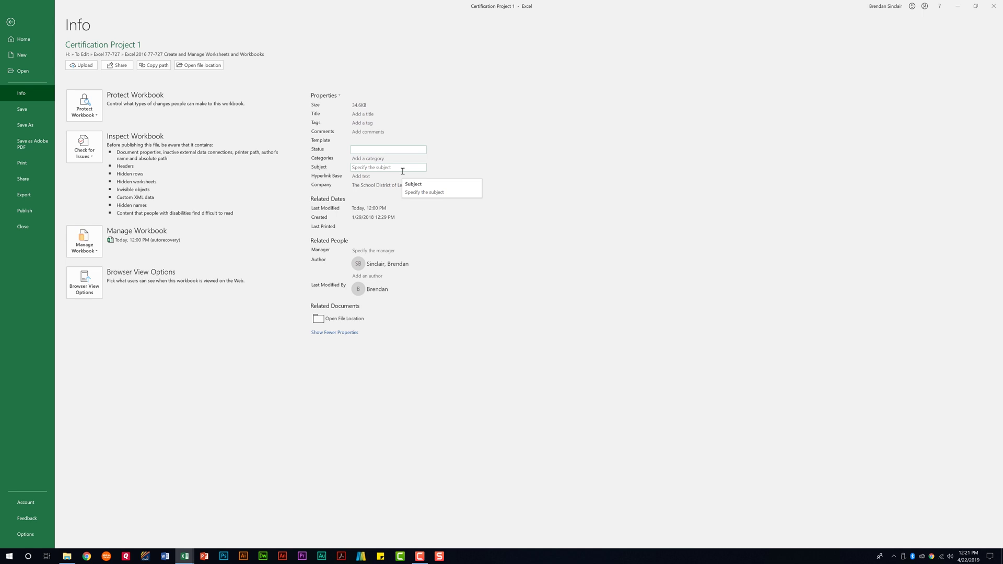
pyautogui.write('Pending')
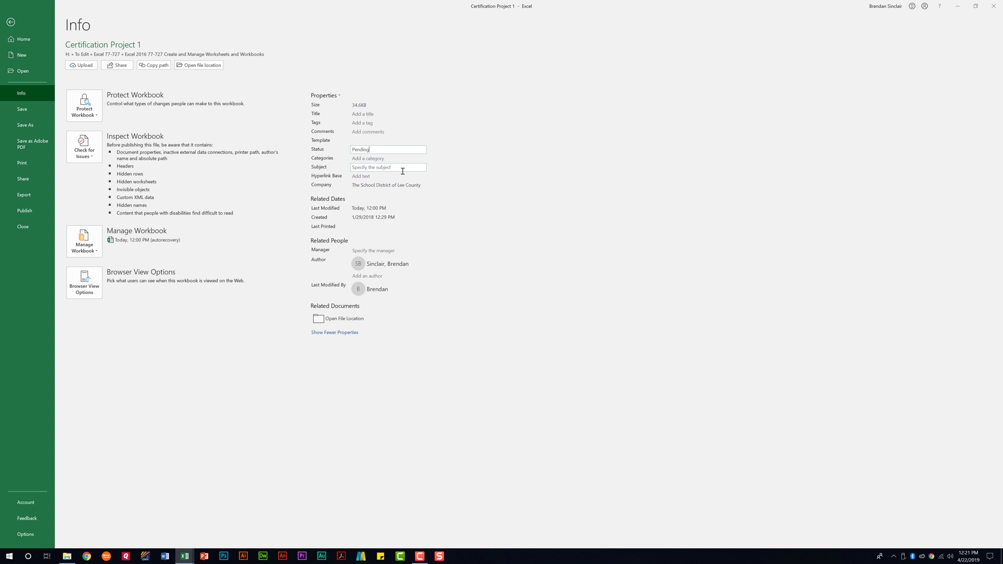
pyautogui.click(476, 153)
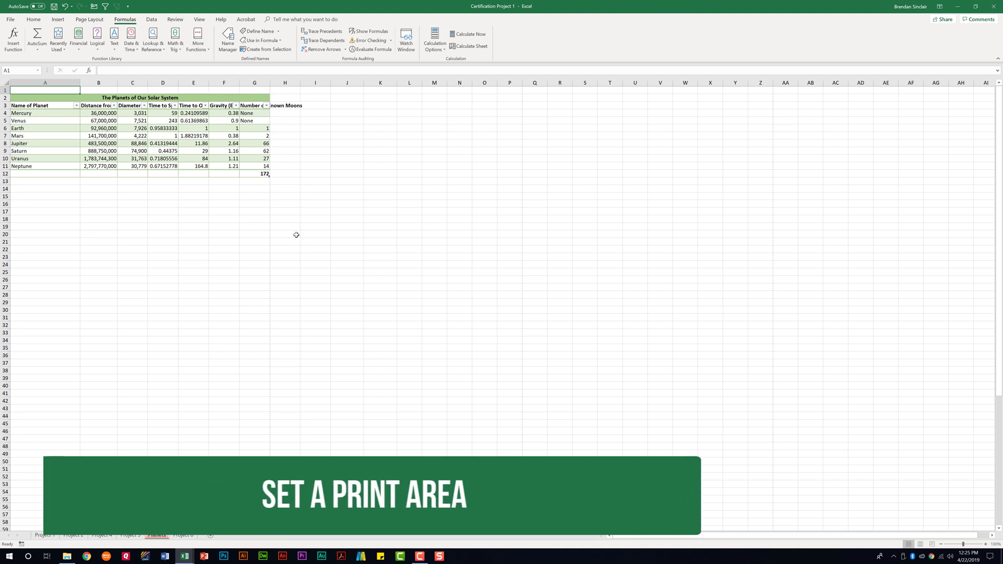
# Select the planets table A2:G12 and make it the print area
pyautogui.moveTo(62, 98); pyautogui.dragTo(180, 174)
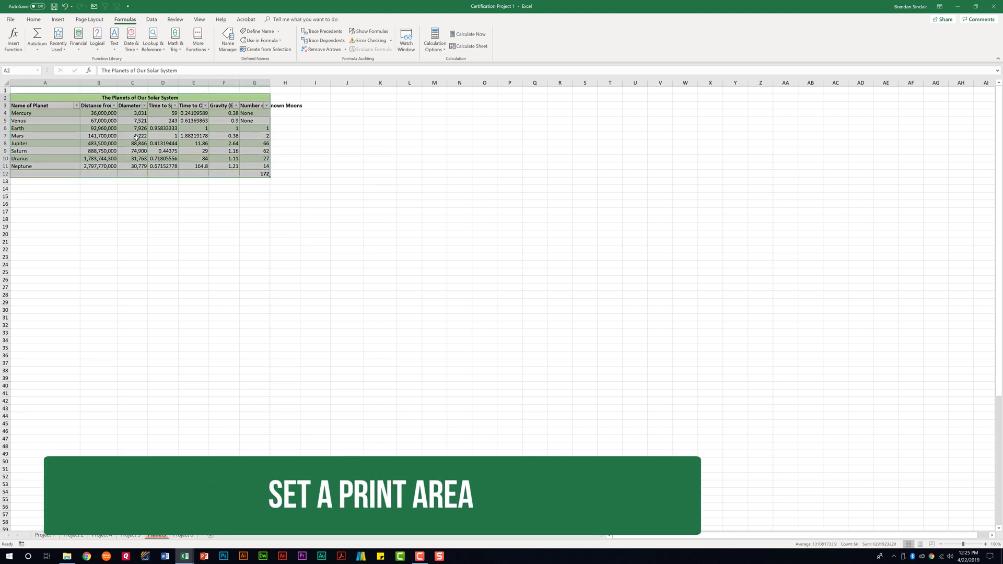
pyautogui.click(88, 20)
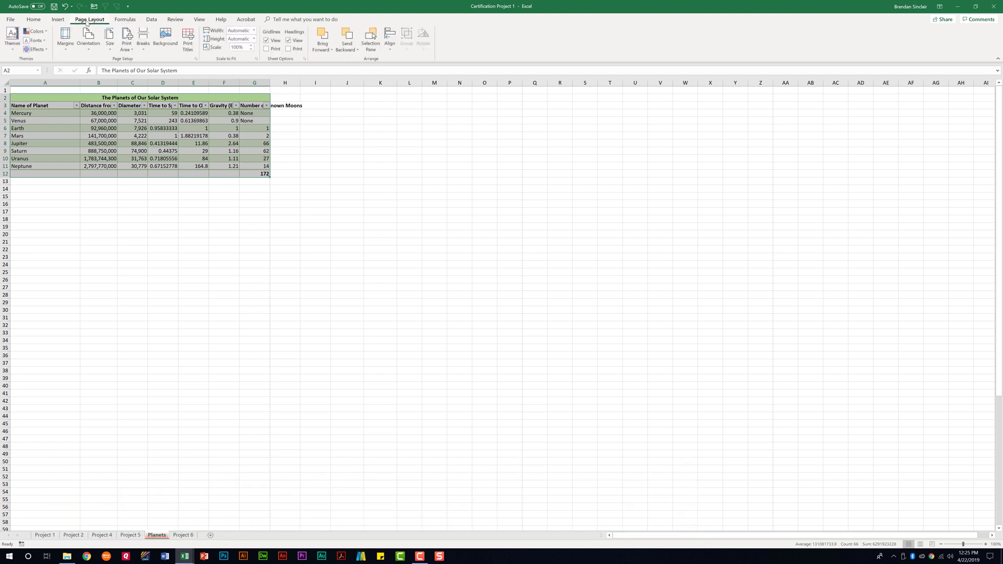
pyautogui.click(131, 50)
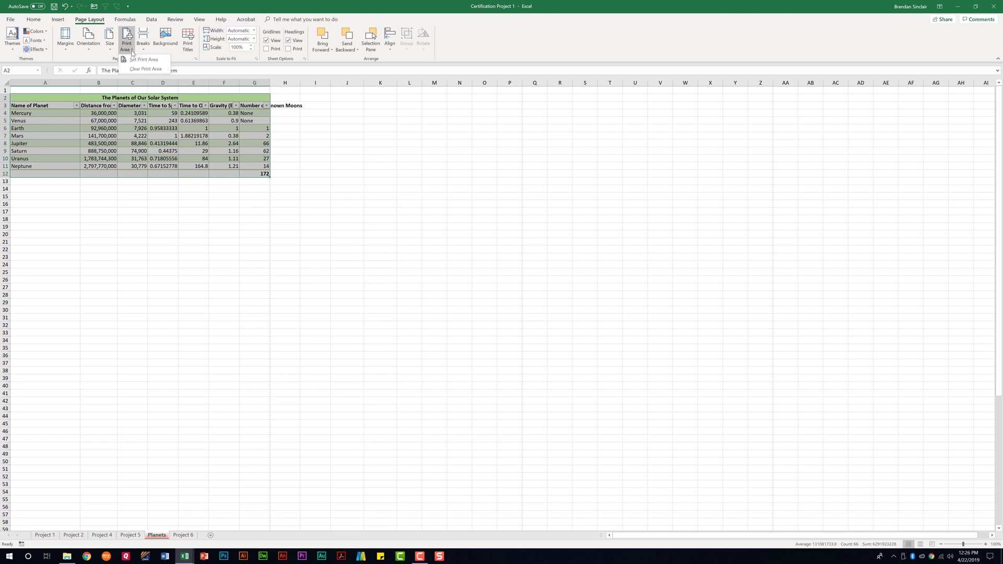
pyautogui.click(156, 62)
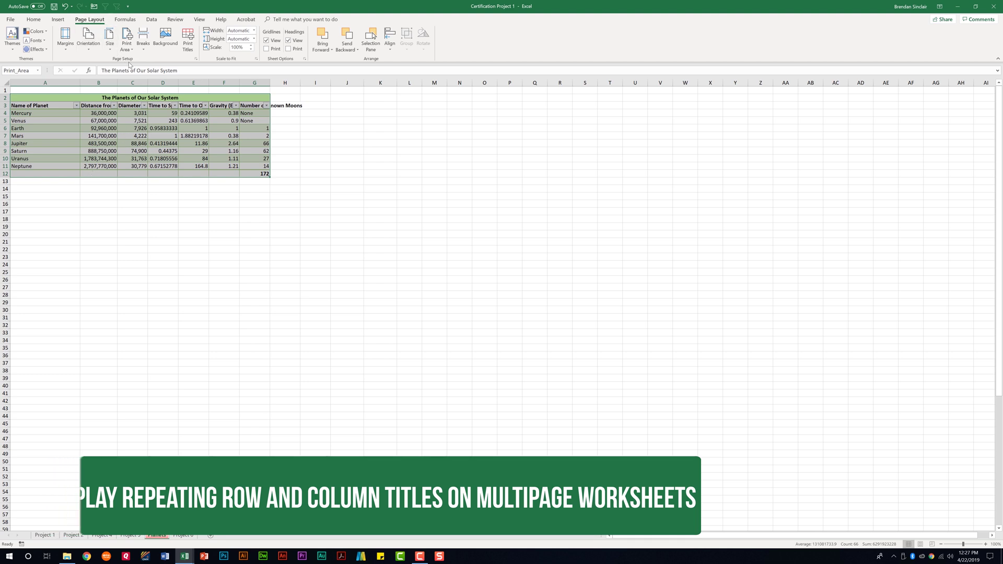
# In Page Setup's Sheet settings, set rows to repeat at top to $3:$3
pyautogui.click(196, 59)
pyautogui.click(351, 133)
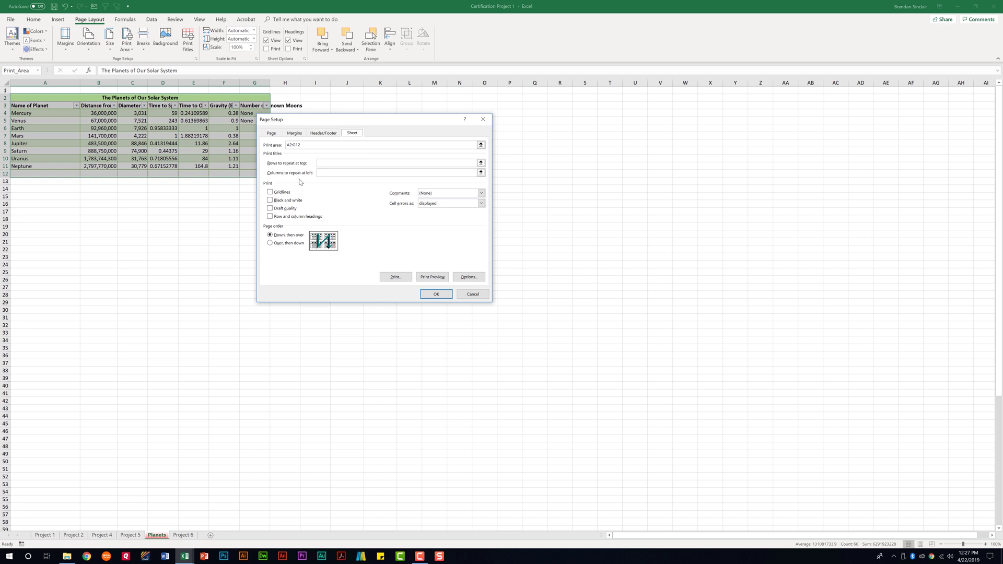
pyautogui.click(481, 164)
pyautogui.moveTo(396, 125); pyautogui.dragTo(435, 187)
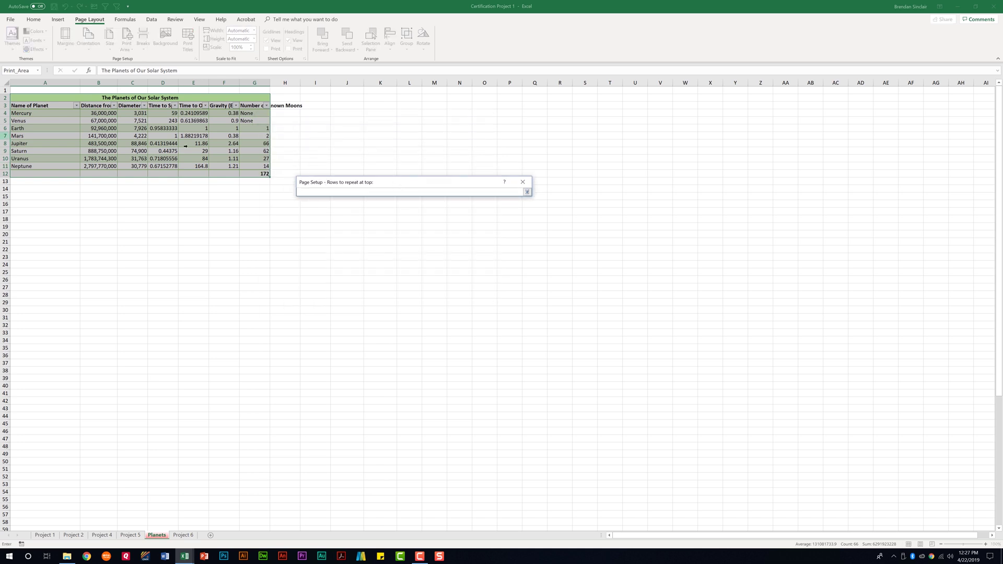
pyautogui.click(5, 105)
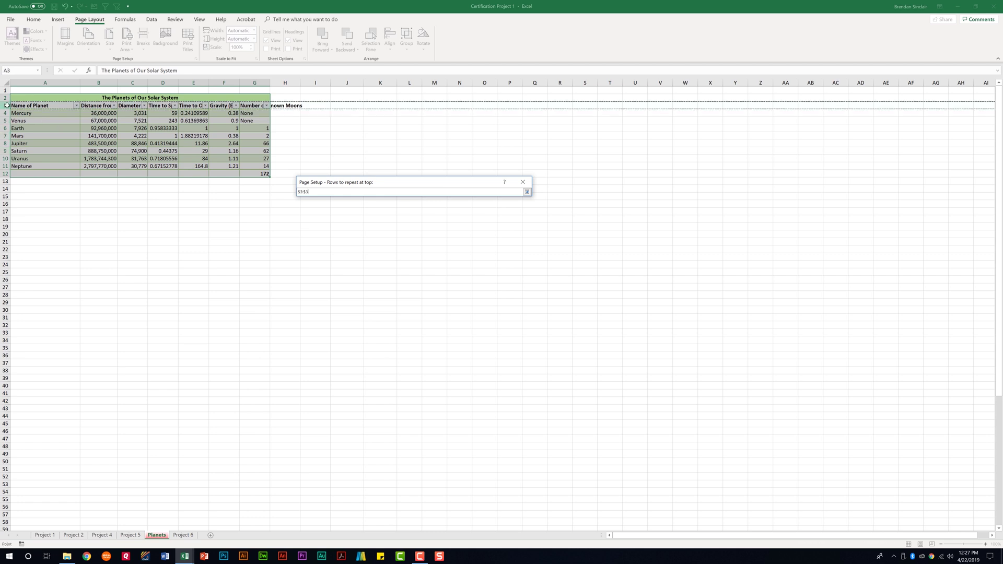
pyautogui.click(527, 192)
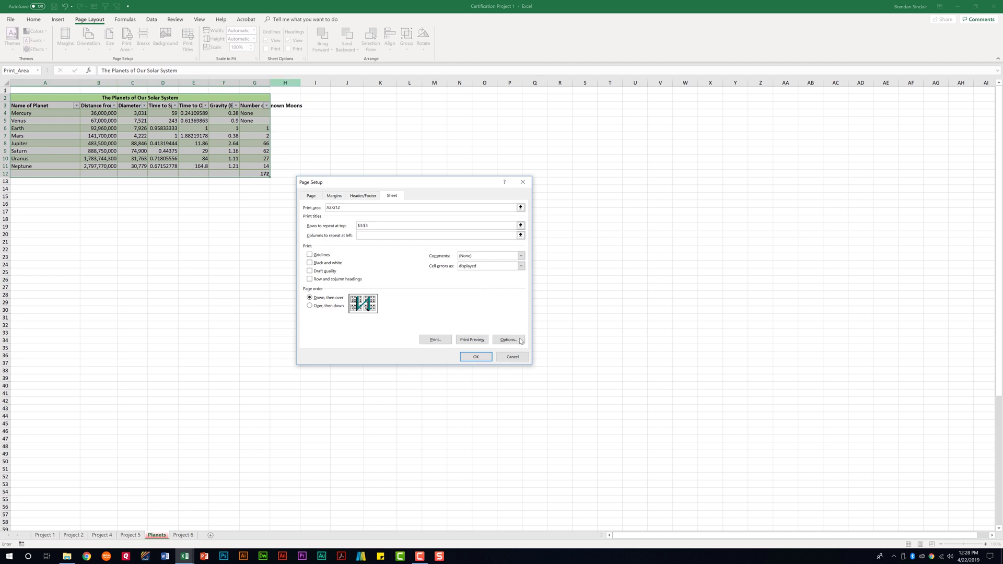
pyautogui.click(475, 357)
pyautogui.click(198, 152)
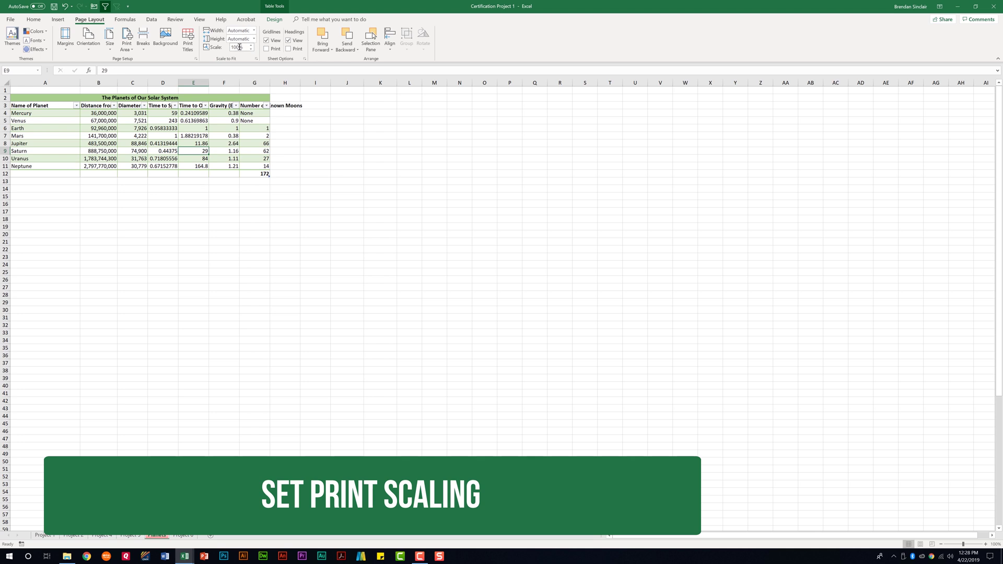
pyautogui.click(257, 60)
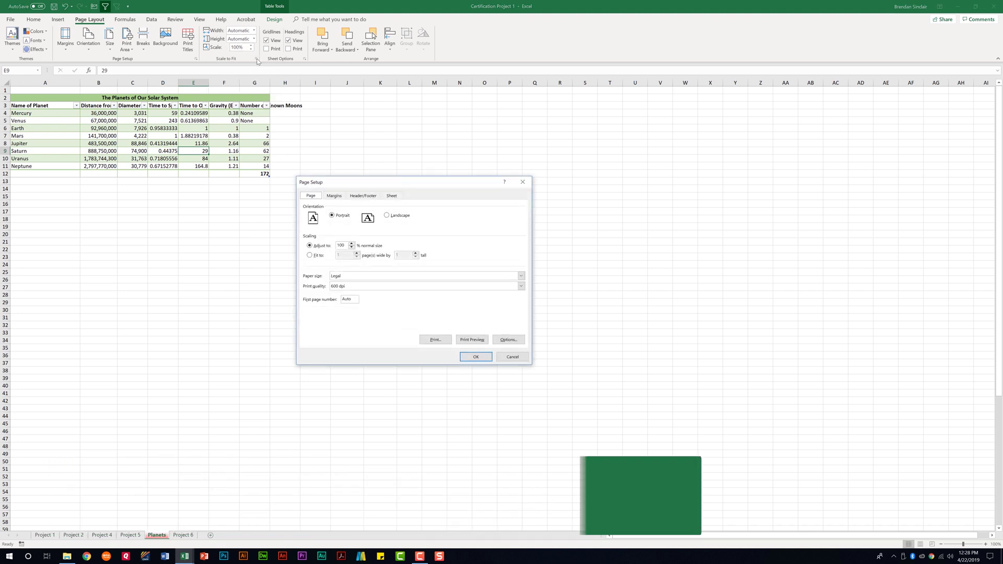
pyautogui.click(314, 256)
pyautogui.click(311, 247)
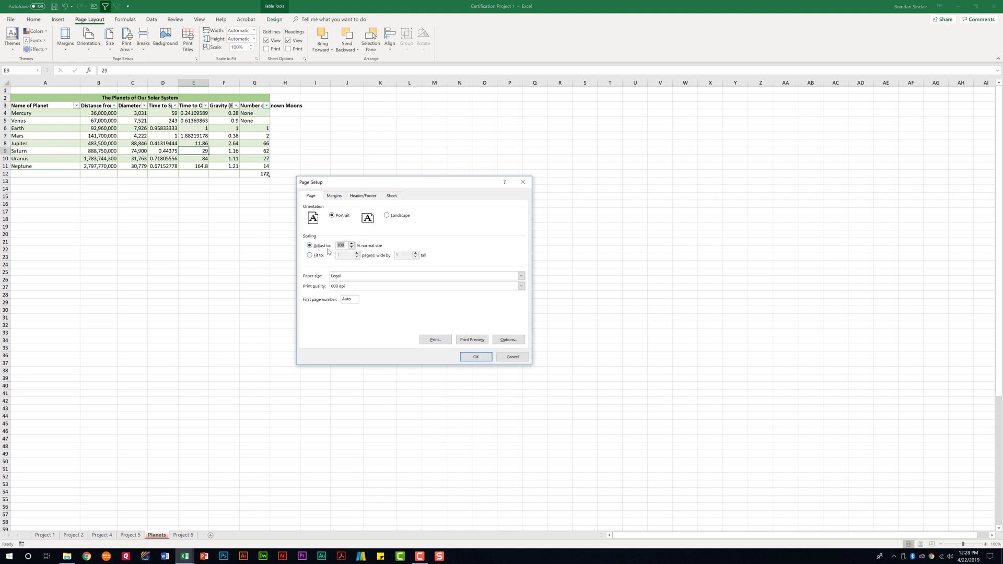
pyautogui.click(521, 358)
# In Print settings, keep No Scaling and choose Print Selected Table
pyautogui.click(13, 20)
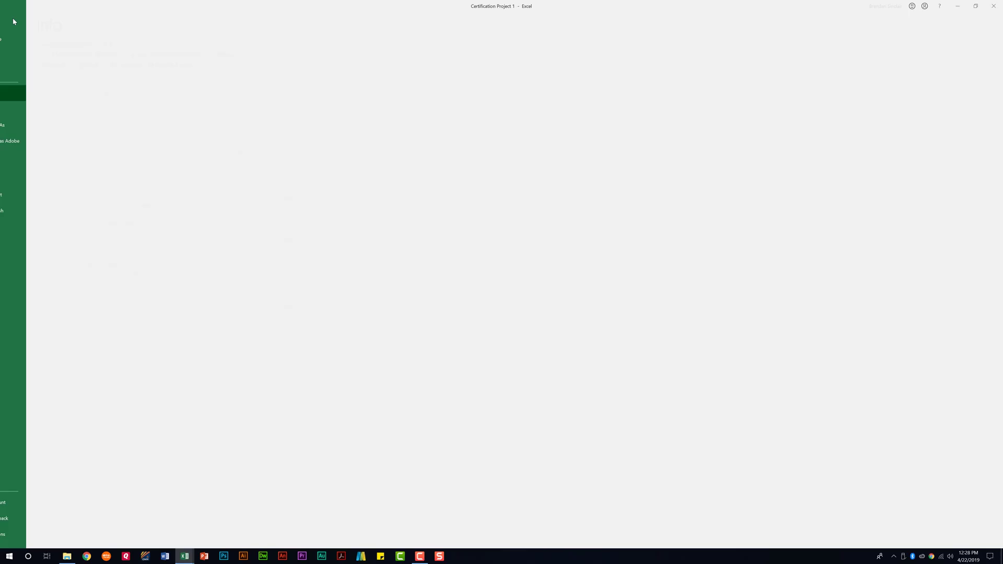
pyautogui.click(33, 164)
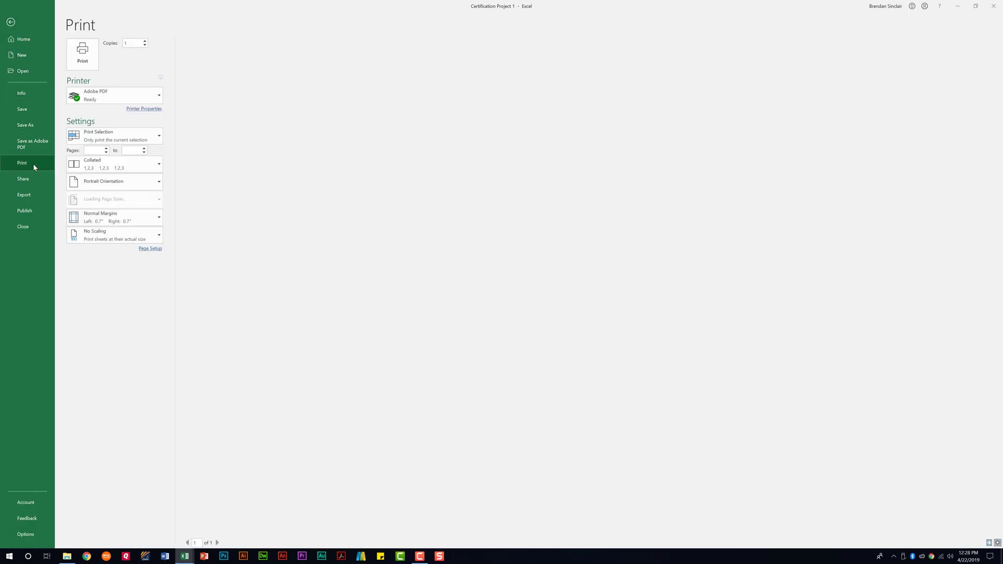
pyautogui.click(133, 235)
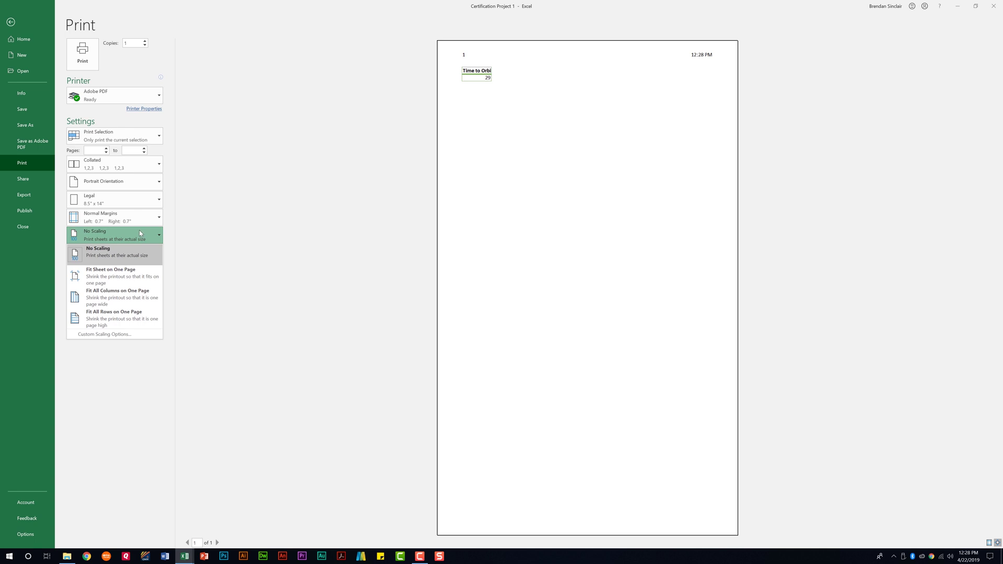
pyautogui.click(138, 230)
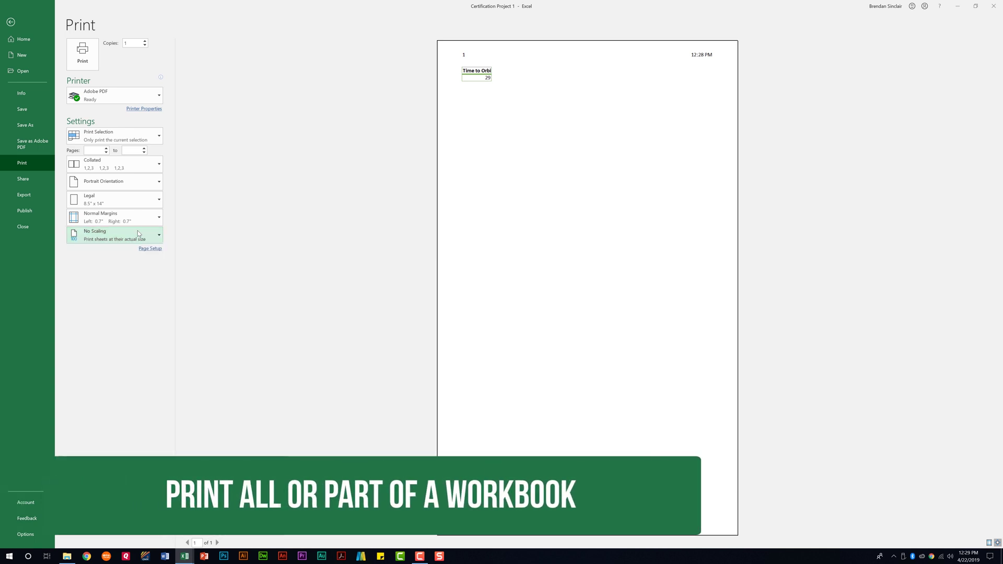
pyautogui.click(134, 137)
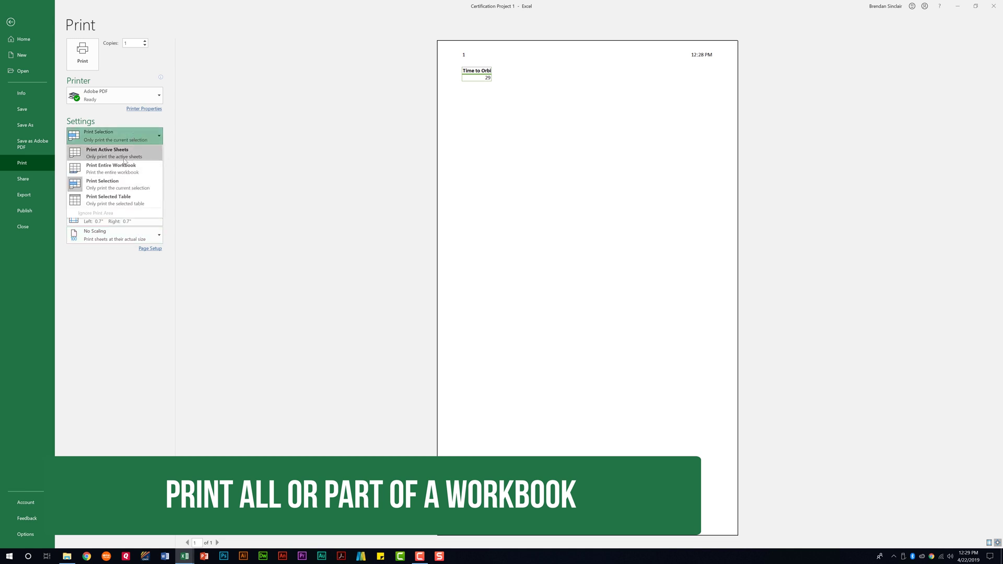
pyautogui.click(125, 157)
pyautogui.click(123, 137)
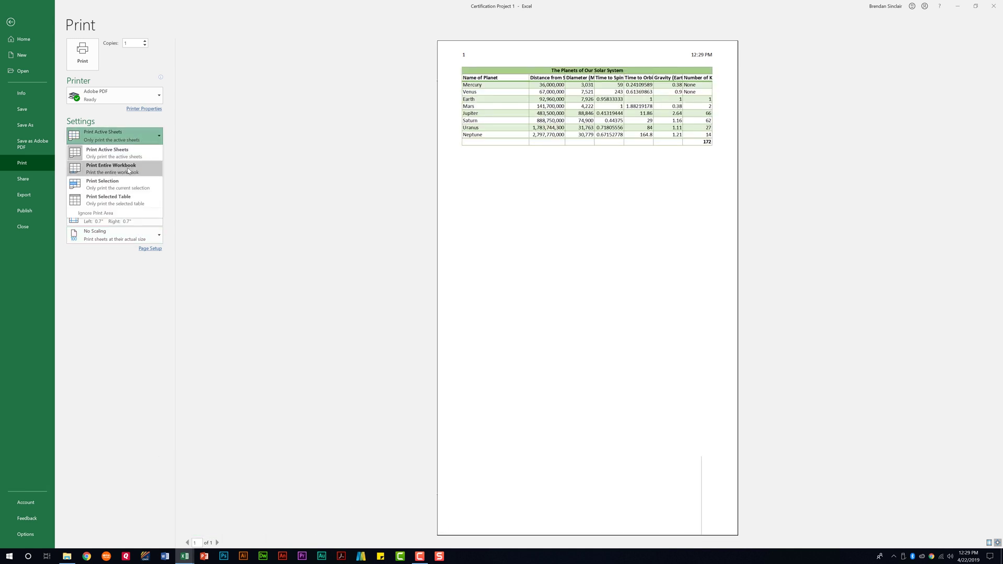
pyautogui.click(136, 204)
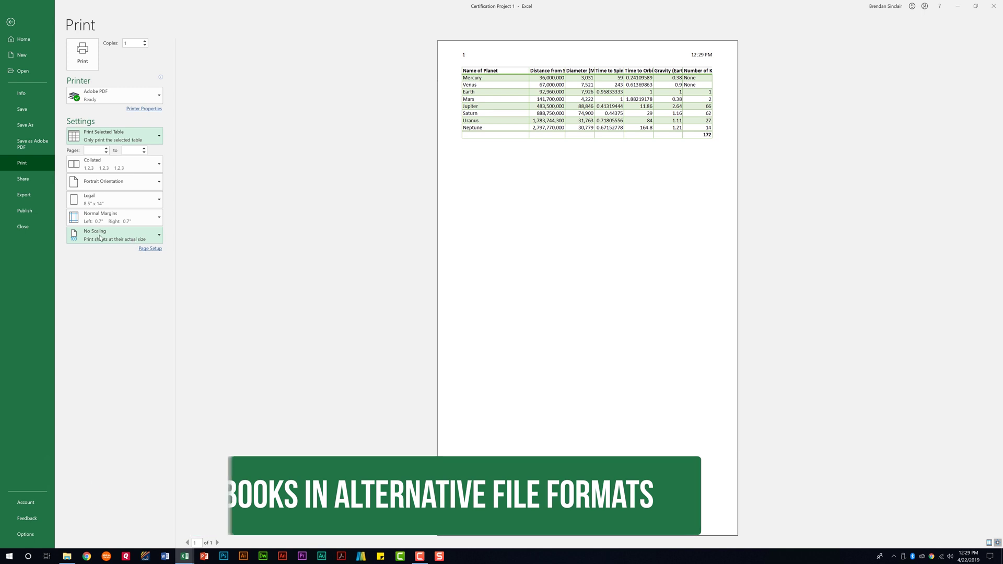
# Start a PDF/XPS export, switch the type to XPS Document, then cancel without publishing
pyautogui.click(24, 195)
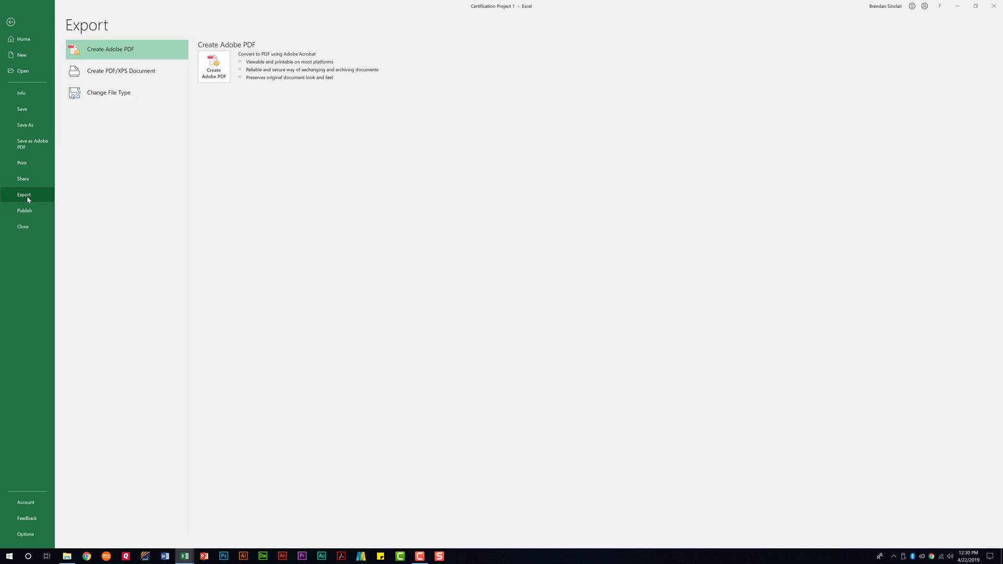
pyautogui.click(142, 78)
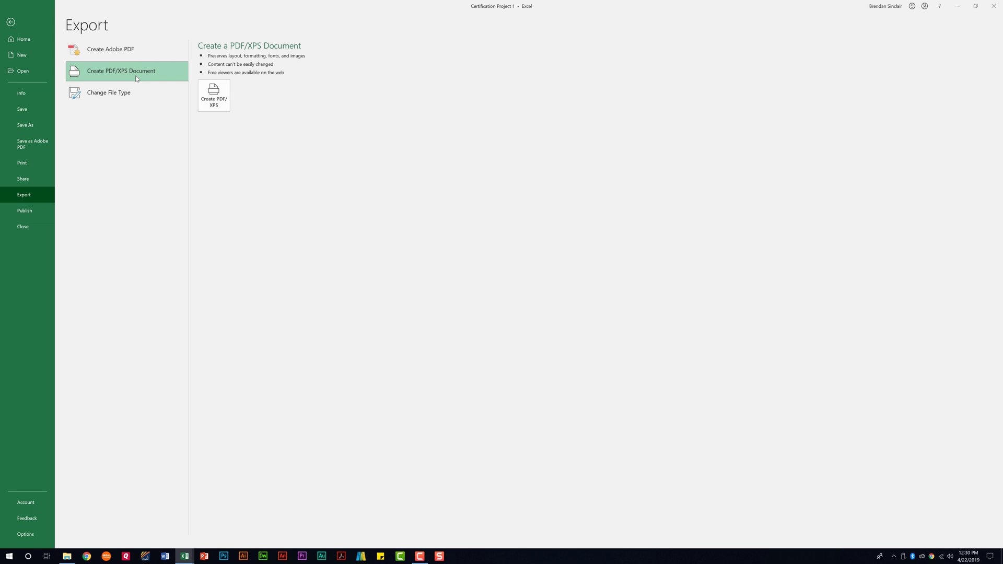
pyautogui.click(215, 100)
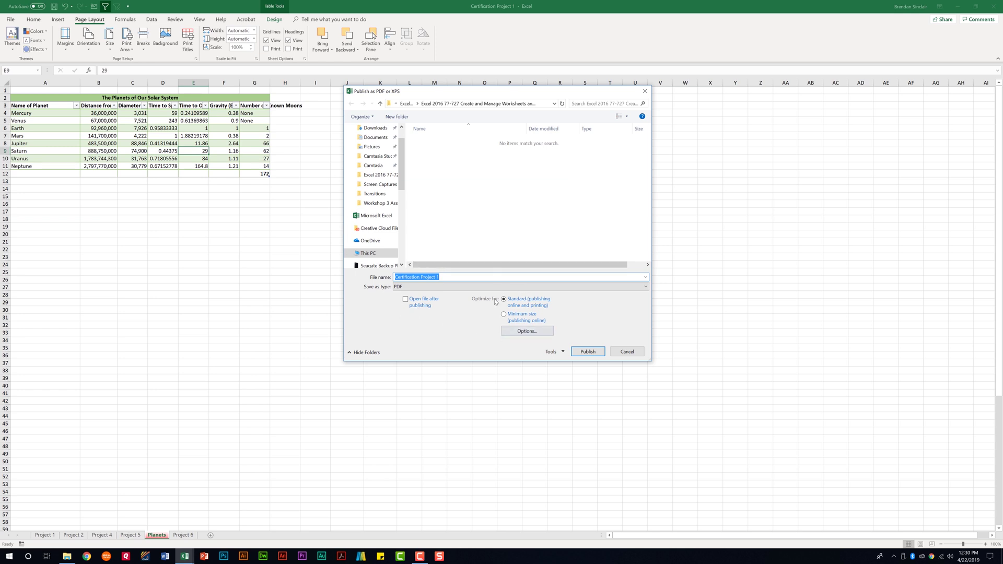
pyautogui.click(589, 286)
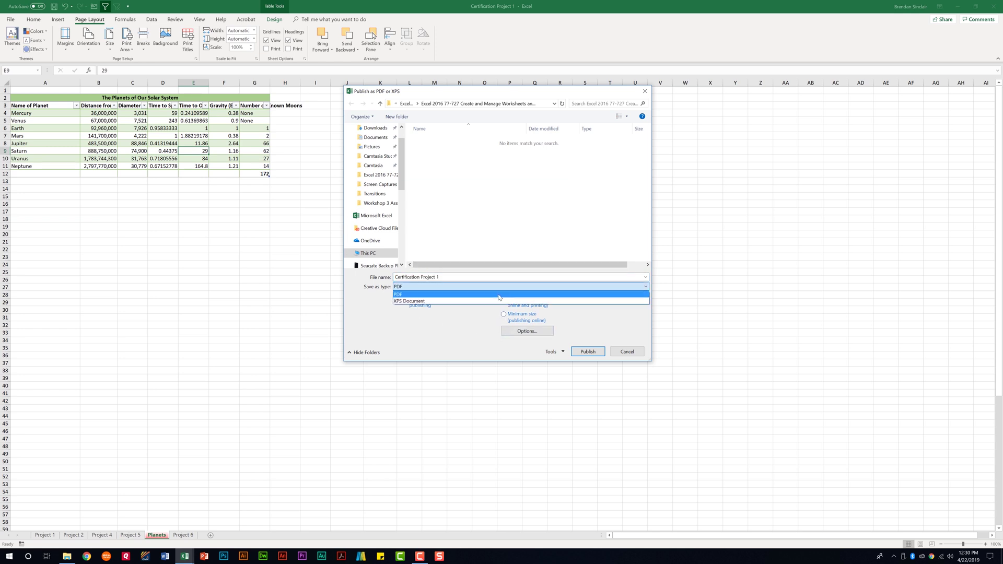
pyautogui.click(474, 301)
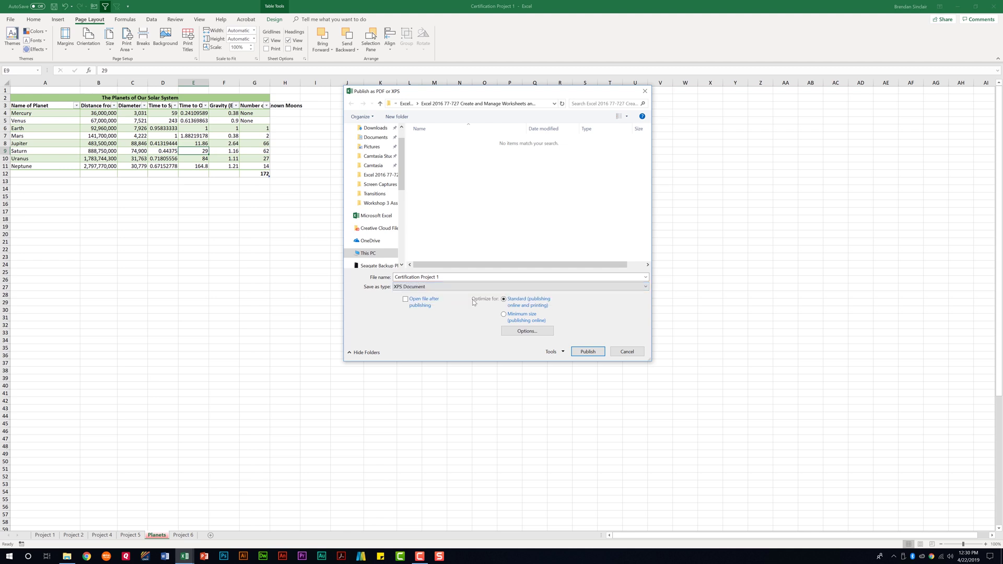
pyautogui.click(627, 351)
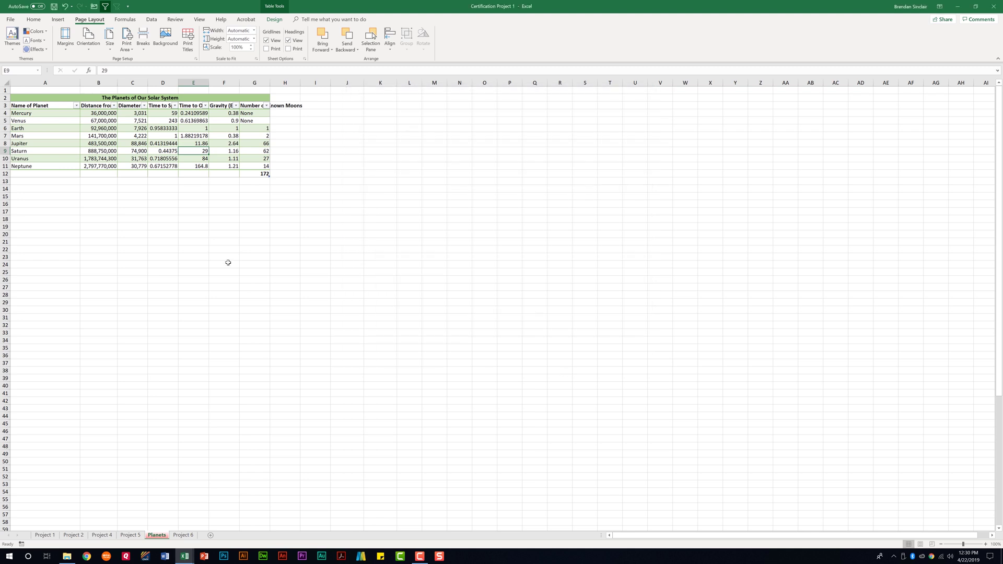
# Browse in Save As, review the Save as type format list, then close without saving
pyautogui.click(7, 19)
pyautogui.click(14, 126)
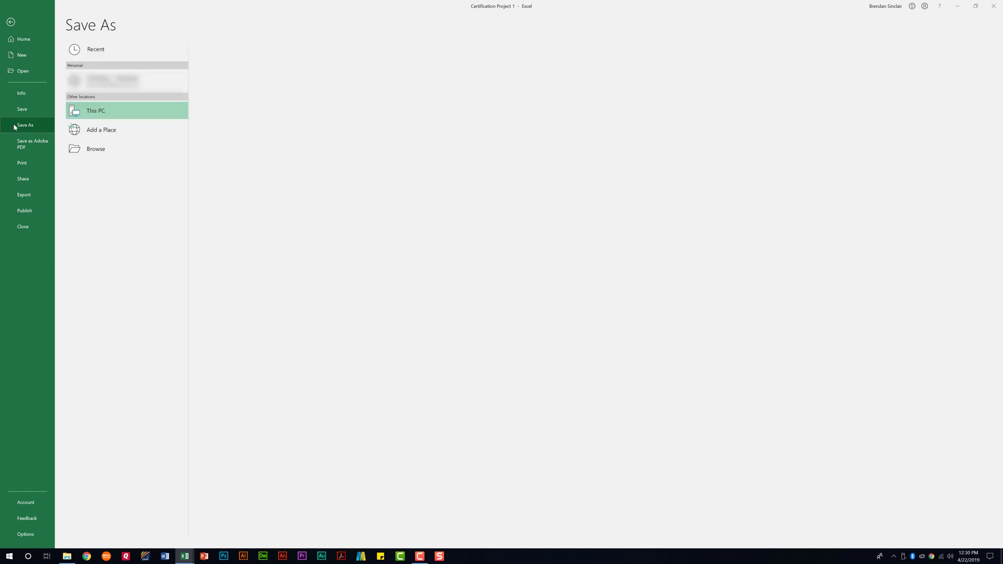
pyautogui.click(138, 155)
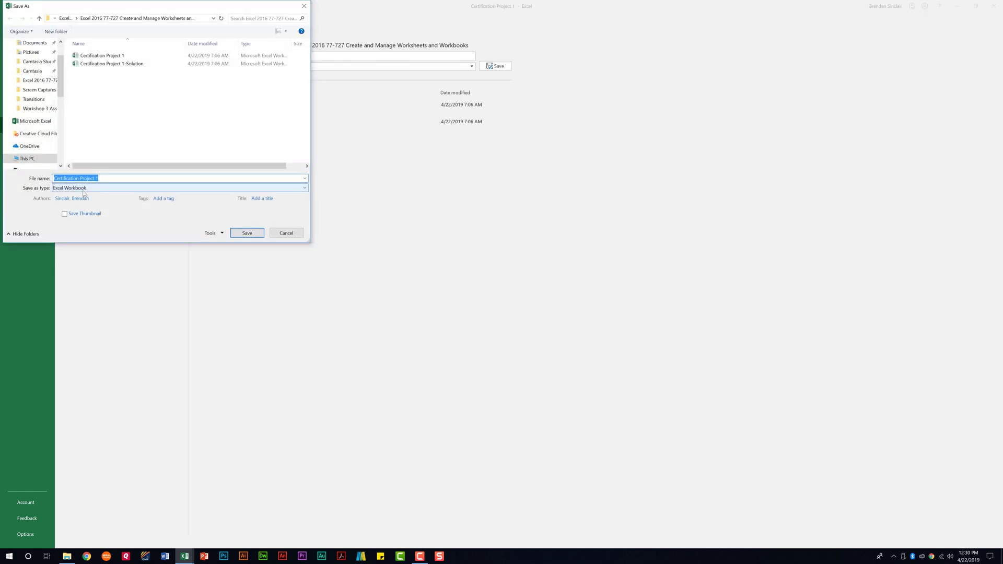
pyautogui.click(105, 191)
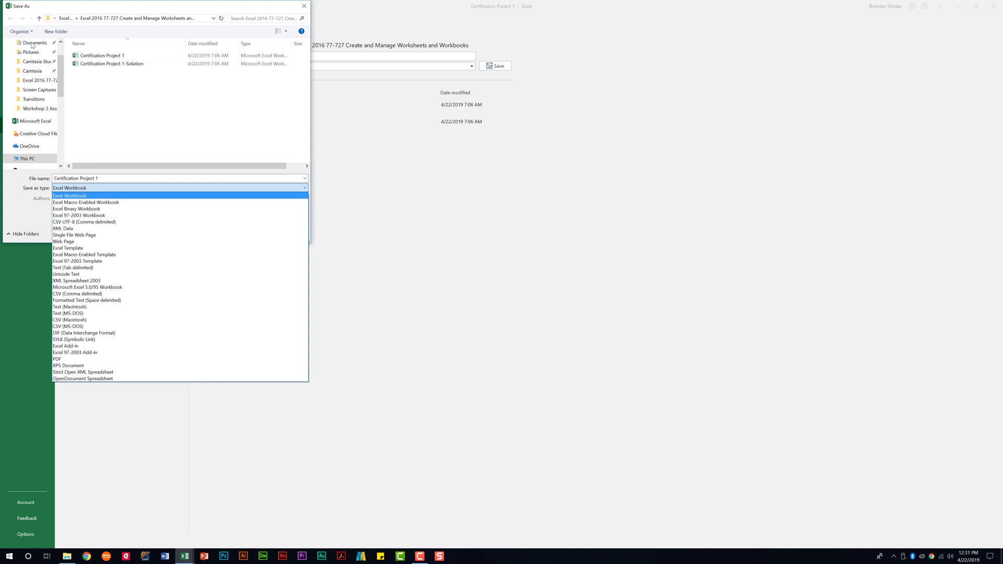
pyautogui.press('Escape')
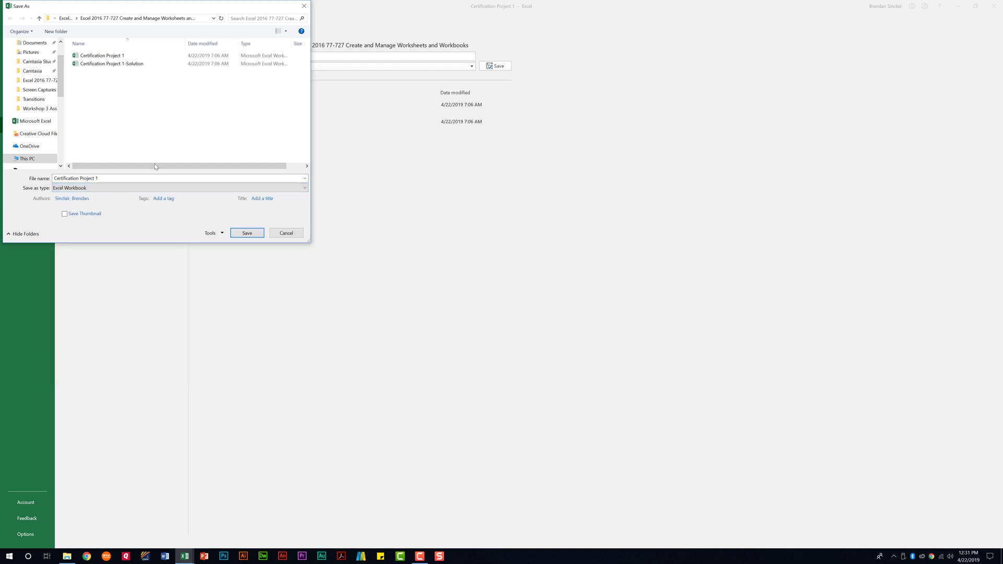
pyautogui.press('Escape')
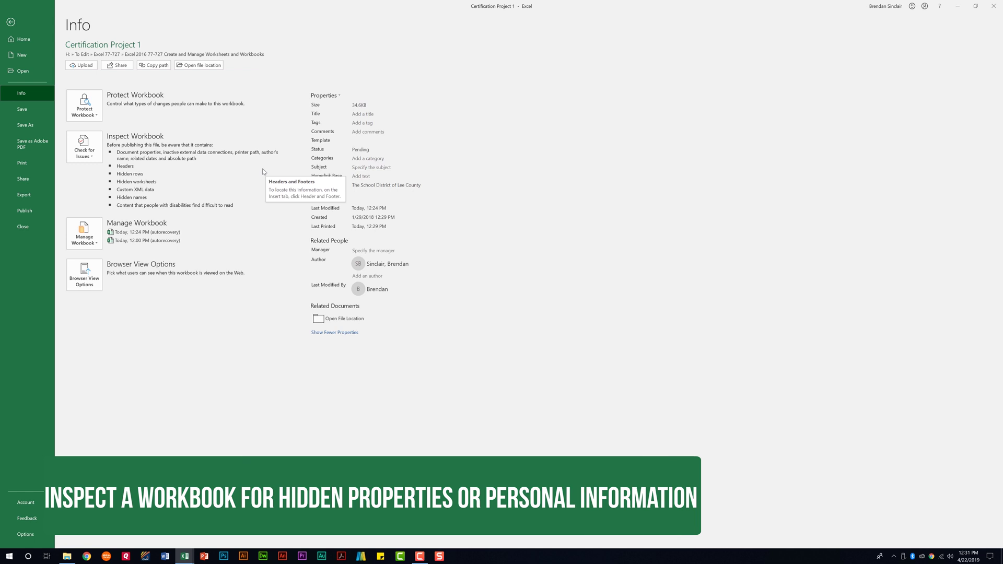
# Save the workbook and run Document Inspector, reviewing flagged properties, headers, hidden rows and sheet
pyautogui.click(93, 156)
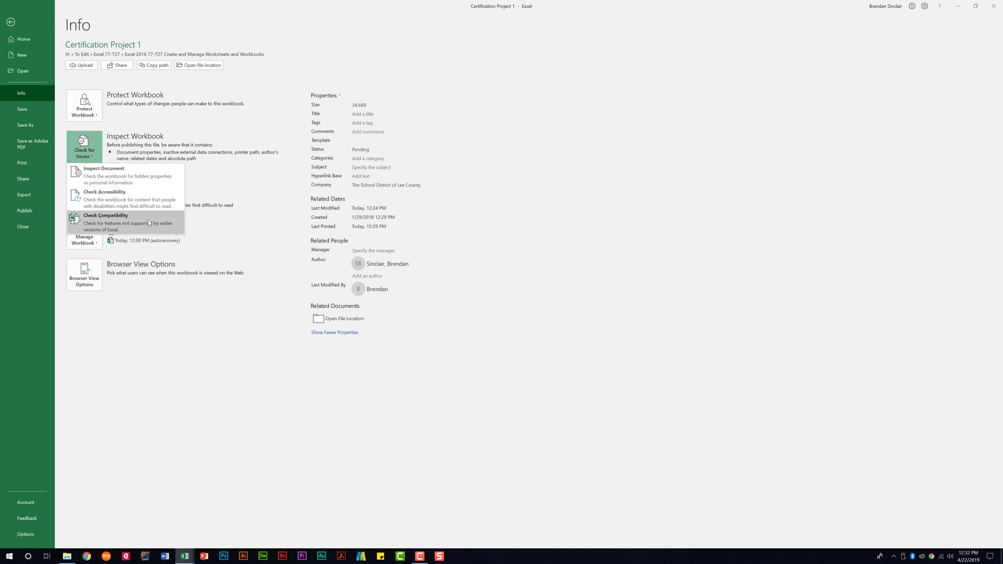
pyautogui.click(116, 180)
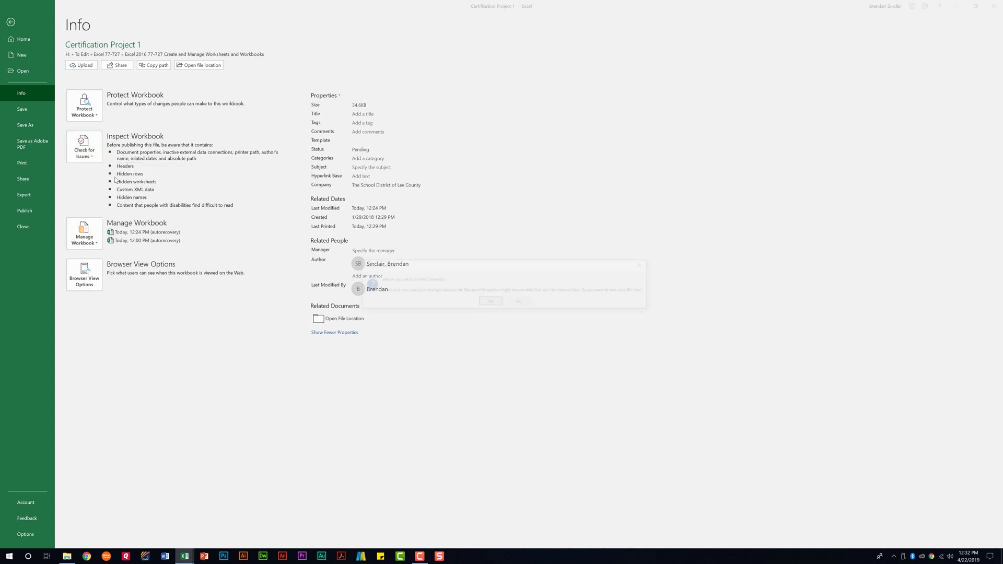
pyautogui.click(490, 302)
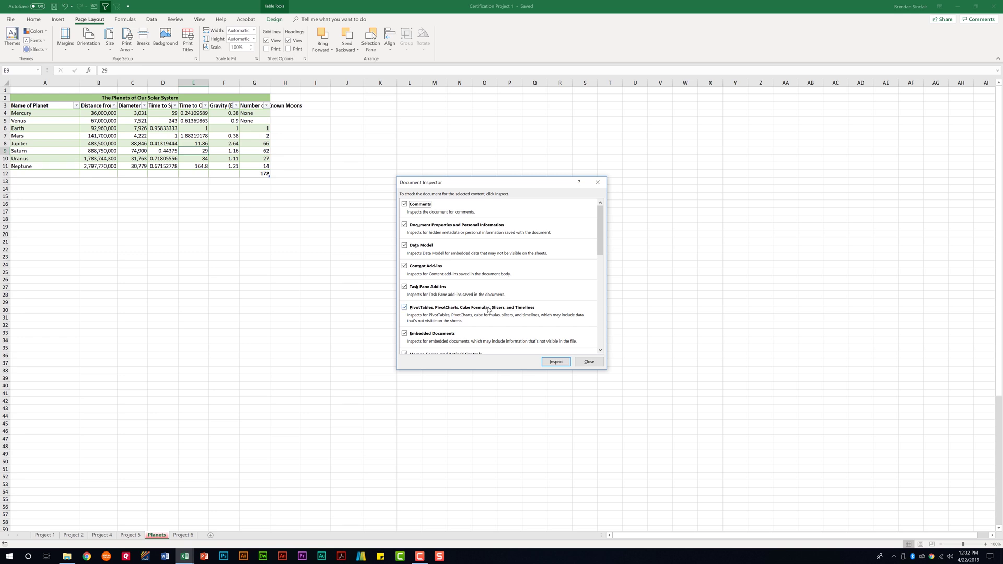
pyautogui.scroll(-6, 489, 309)
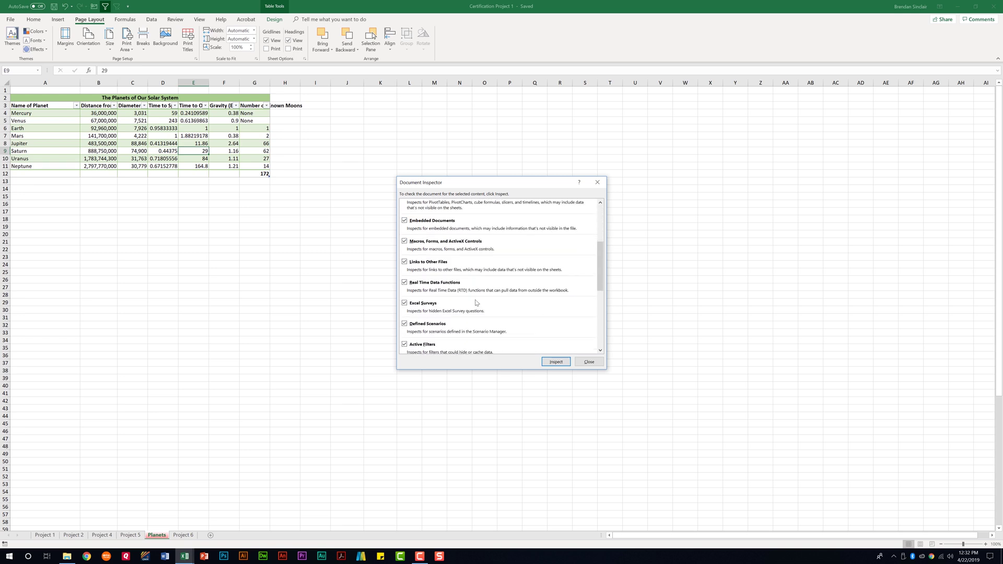
pyautogui.scroll(-1, 476, 303)
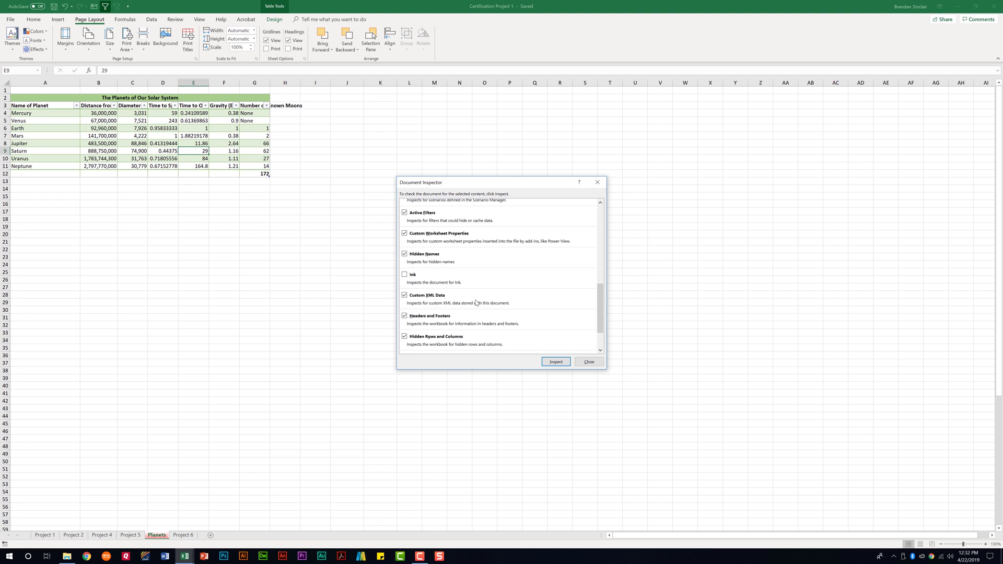
pyautogui.scroll(7, 476, 302)
pyautogui.click(557, 363)
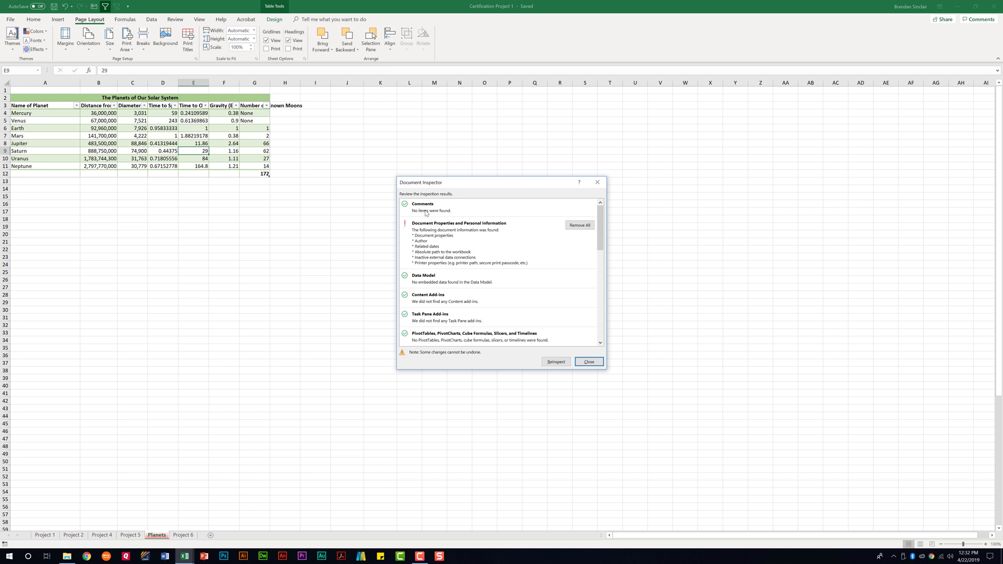
pyautogui.moveTo(601, 244)
pyautogui.mouseDown()
pyautogui.moveTo(601, 333)
pyautogui.moveTo(616, 234)
pyautogui.mouseUp()
pyautogui.click(588, 362)
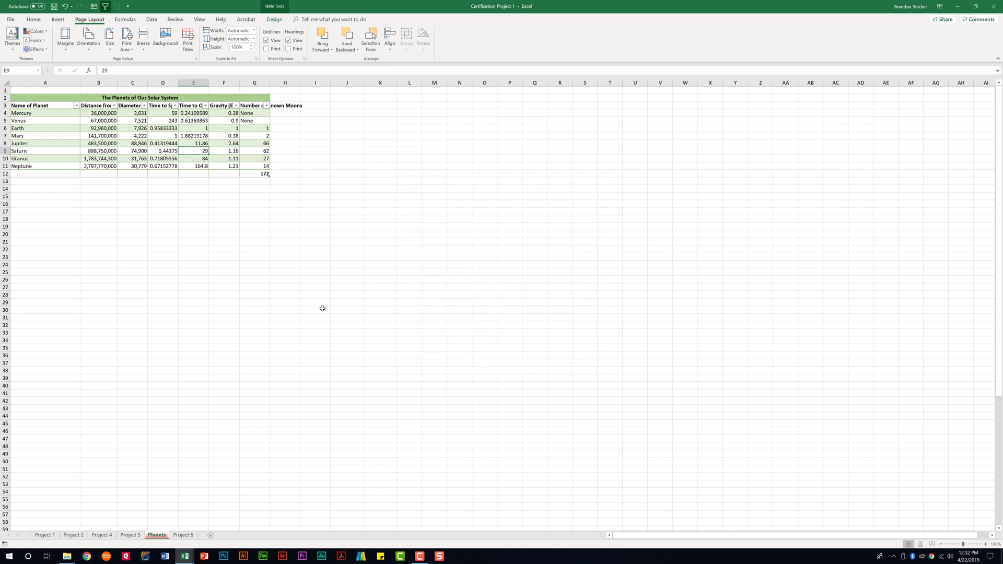
# Run Check Accessibility from the Info page, showing 1 merged cell and 3 hard-to-read text contrasts
pyautogui.click(11, 20)
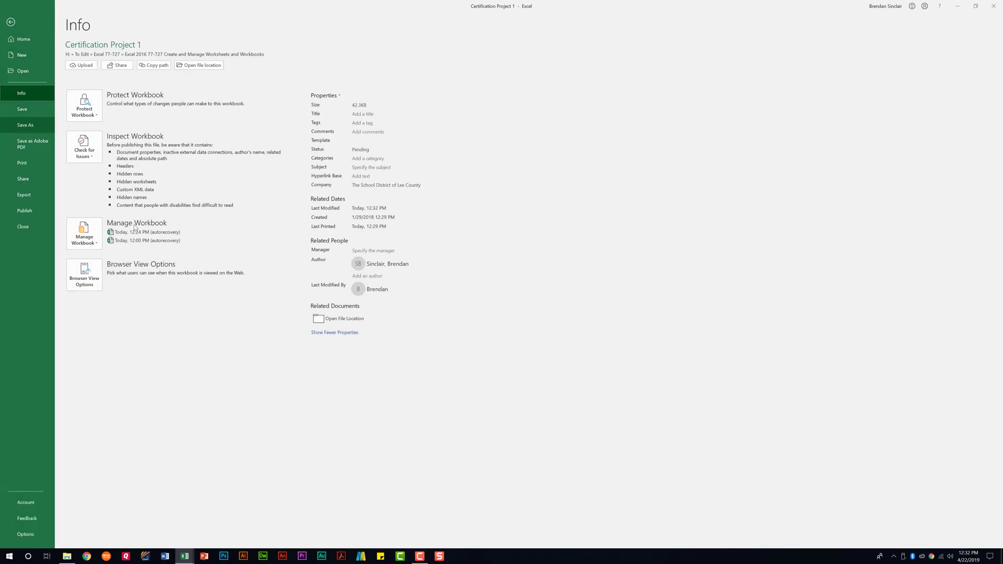
pyautogui.click(84, 148)
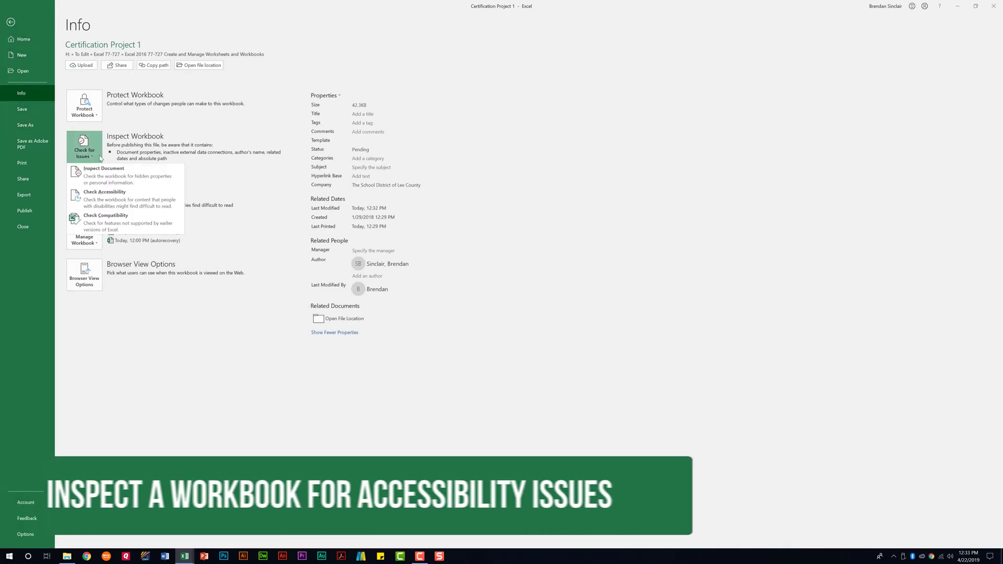
pyautogui.click(148, 203)
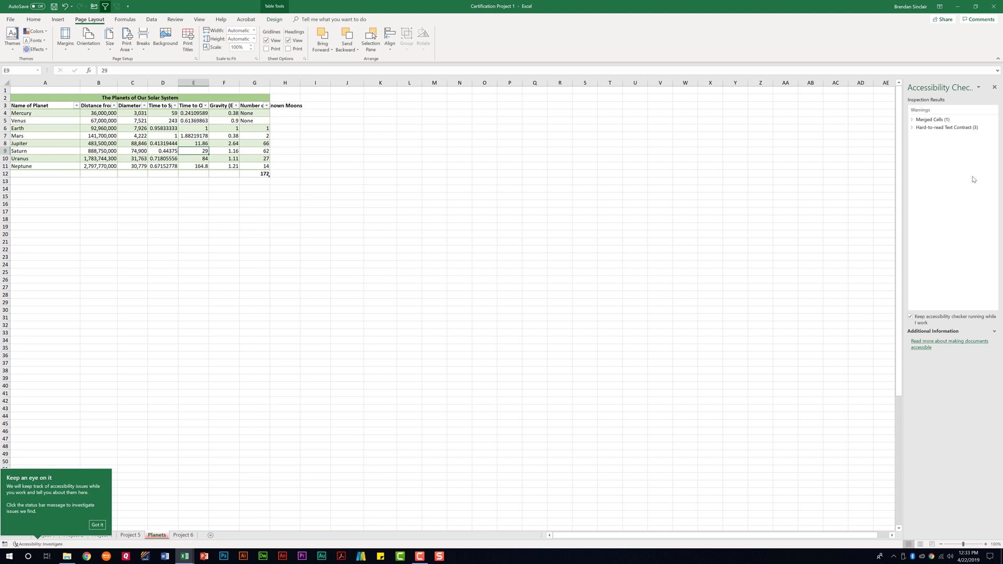
# Run Check Compatibility and show the checked versions, flagging table-reference formulas for Excel 97-2003
pyautogui.click(11, 19)
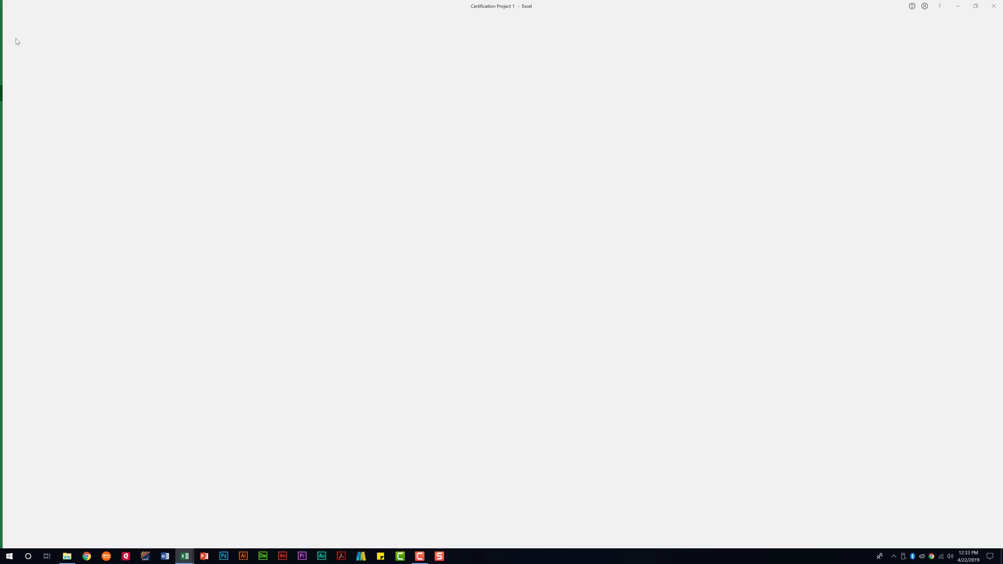
pyautogui.click(84, 148)
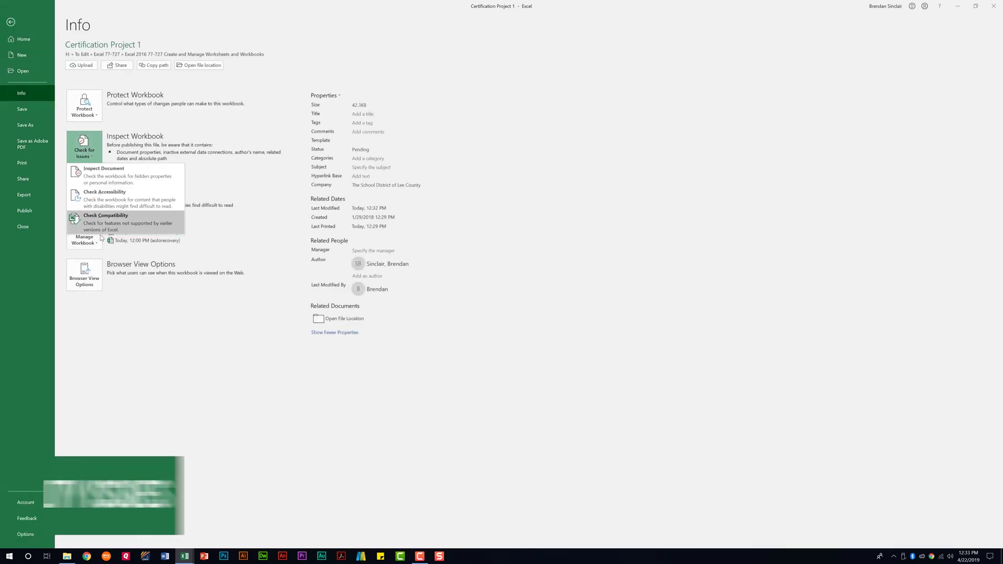
pyautogui.click(150, 225)
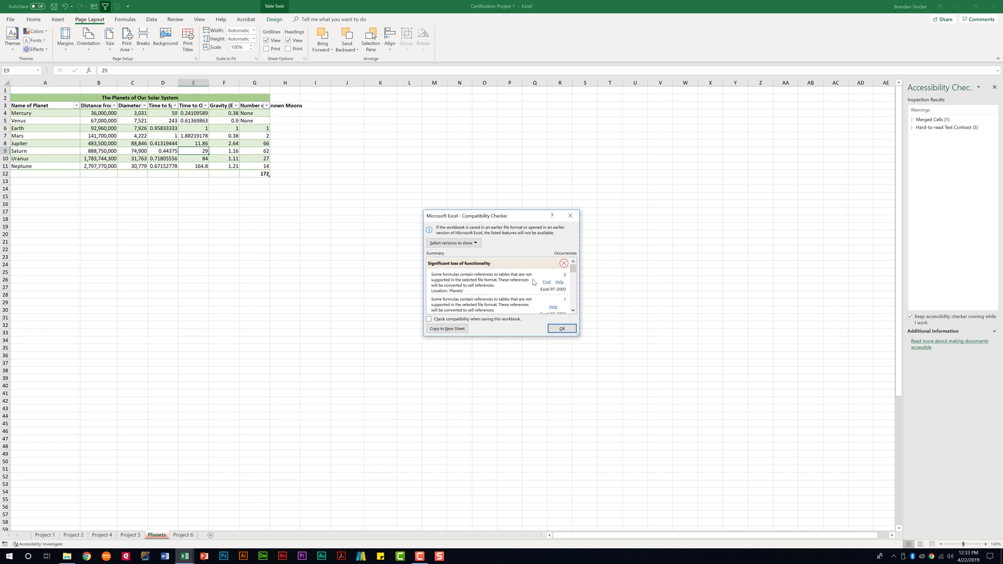
pyautogui.click(460, 244)
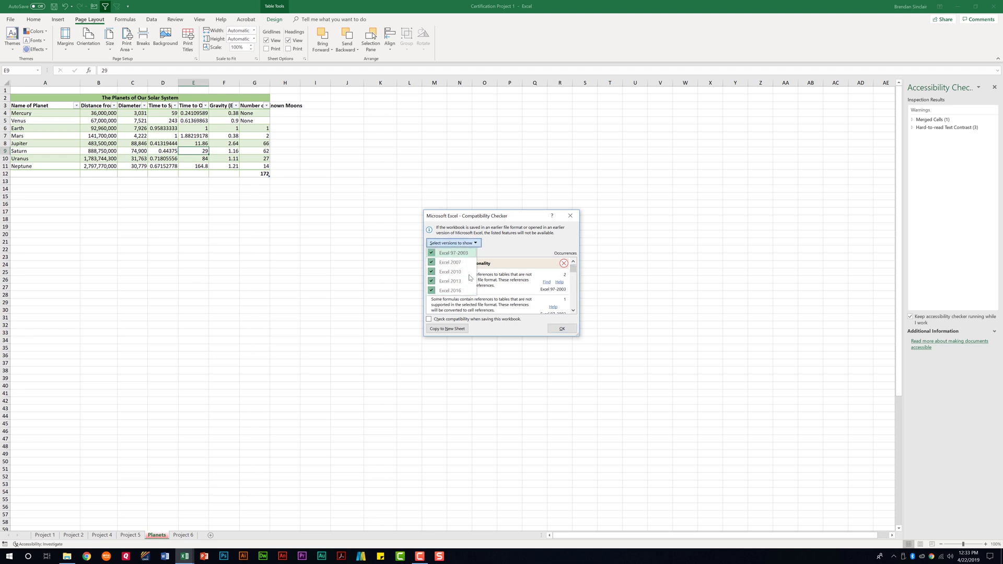